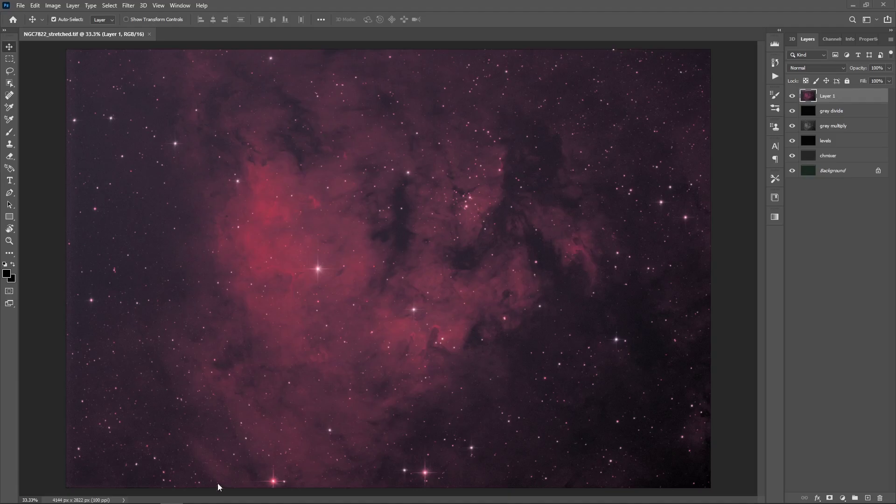
Switch to File Explorer, look through the StarNet_Win folder inside Starnet++, and return to Photoshop.
mouse_move(172, 498)
left_click(126, 495)
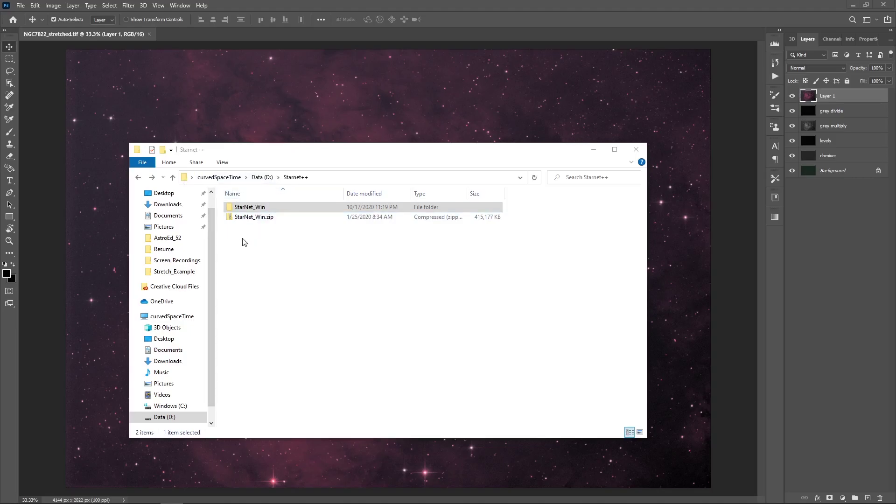
double_click(255, 207)
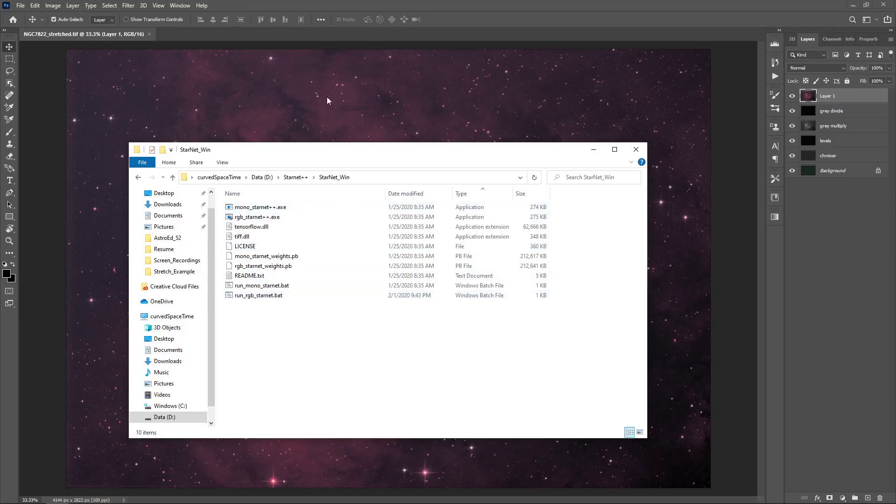
left_click(593, 149)
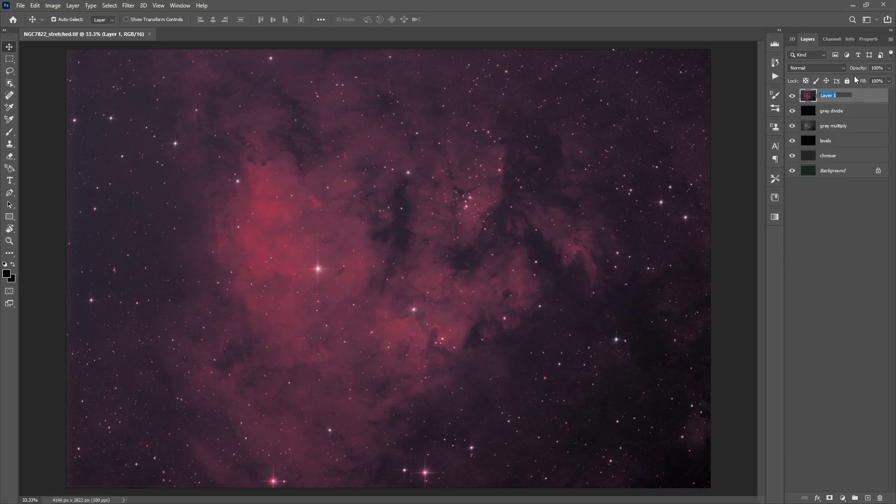
Rename the top layer "final stretch" and stamp all visible layers into a new layer above it named "crop".
type("final stretch")
key("Return")
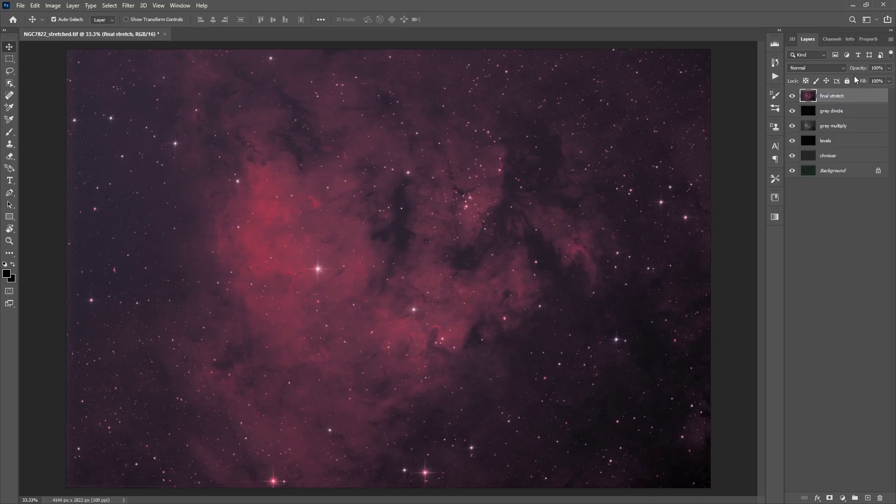
key("ctrl+shift+alt+n")
key("ctrl+shift+alt+e")
double_click(834, 98)
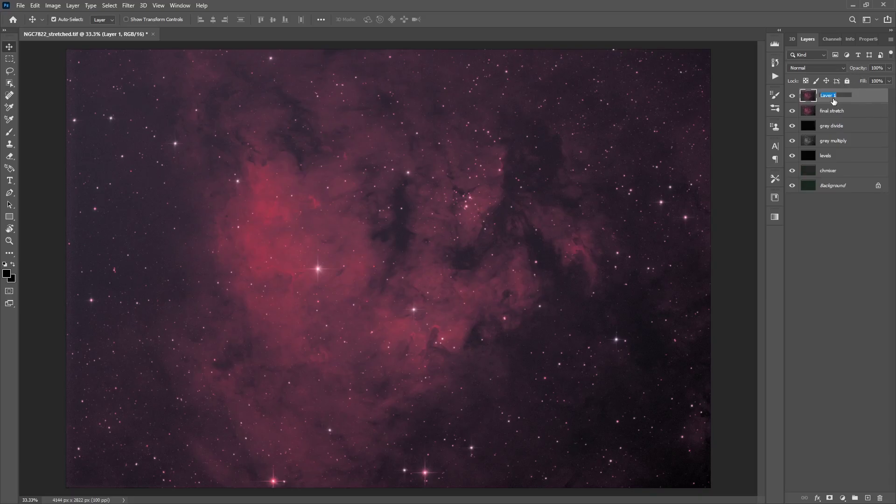
type("cr")
key("Return")
Crop the image to 4078 x 2816 px with the Crop tool, trimming thin strips off its edges.
left_click(9, 253)
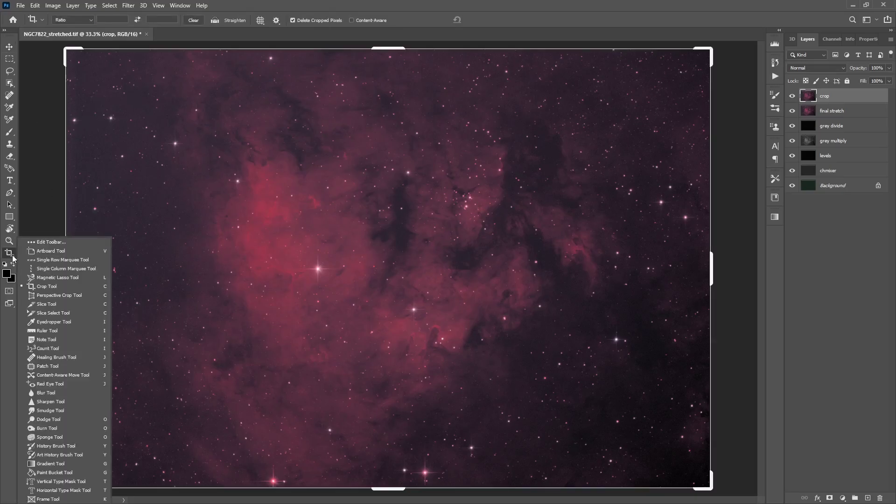
left_click(28, 248)
left_click(15, 251)
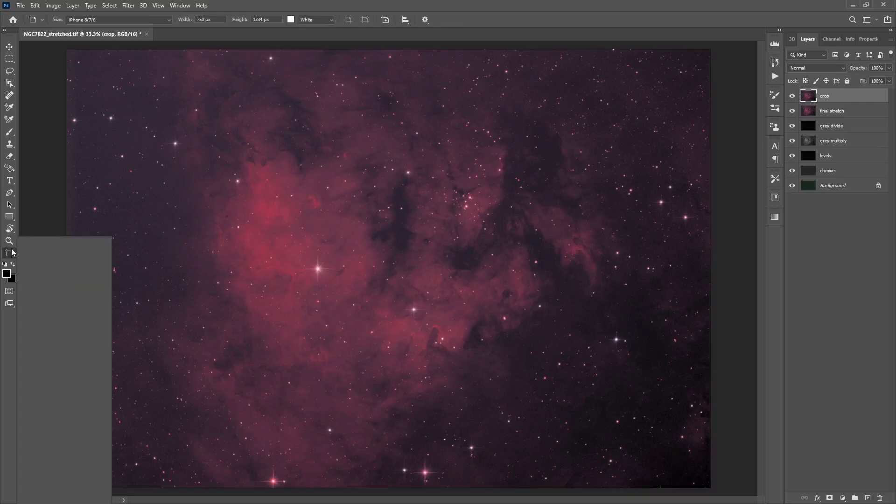
left_click(84, 287)
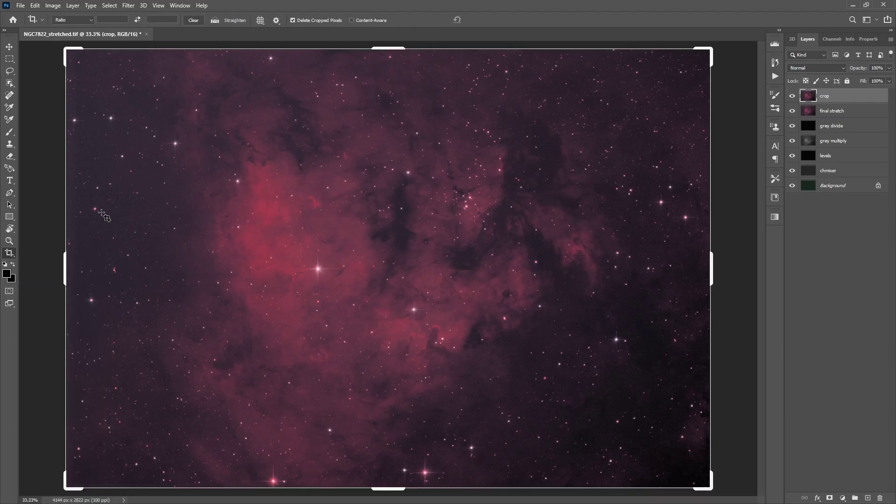
left_click_drag(69, 265, 72, 265)
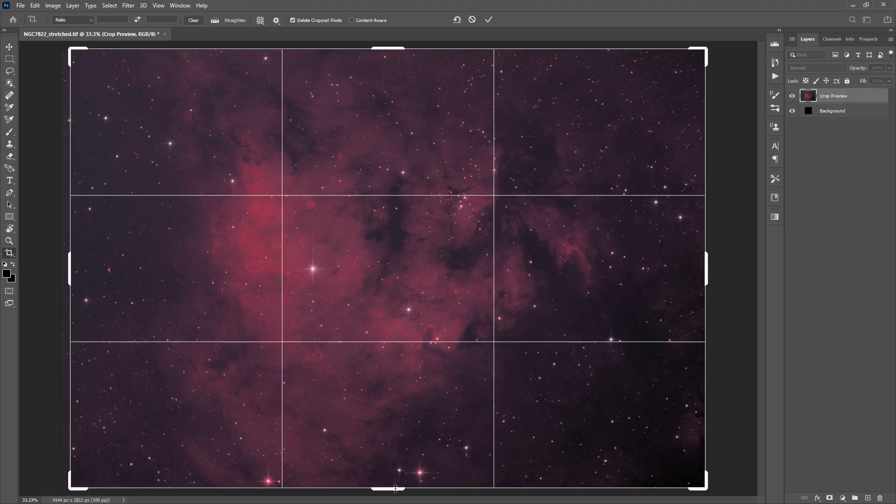
left_click_drag(395, 487, 395, 487)
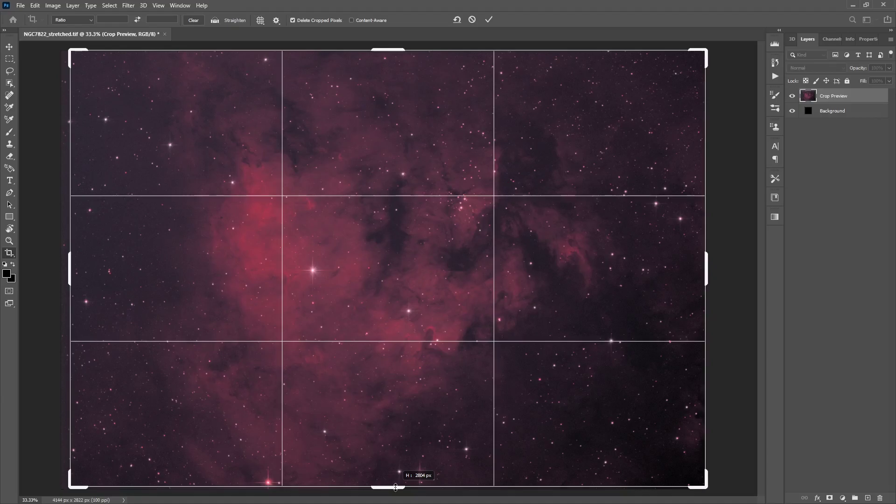
left_click_drag(395, 487, 395, 487)
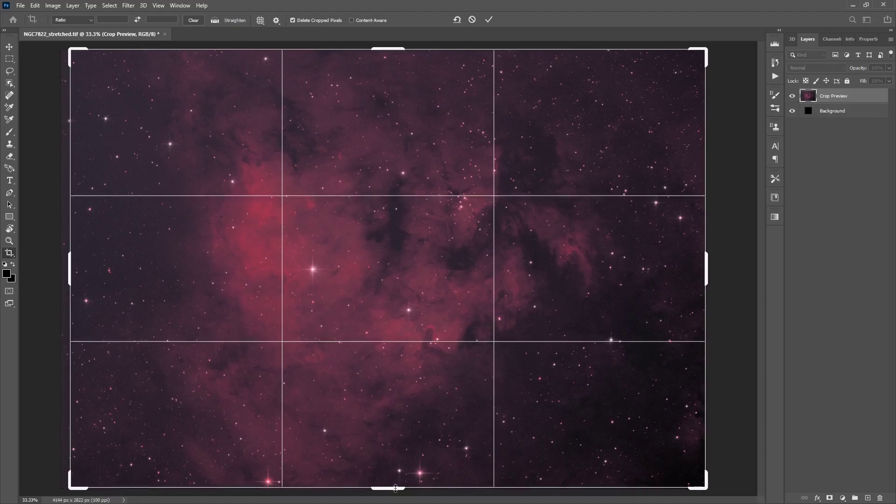
left_click(489, 19)
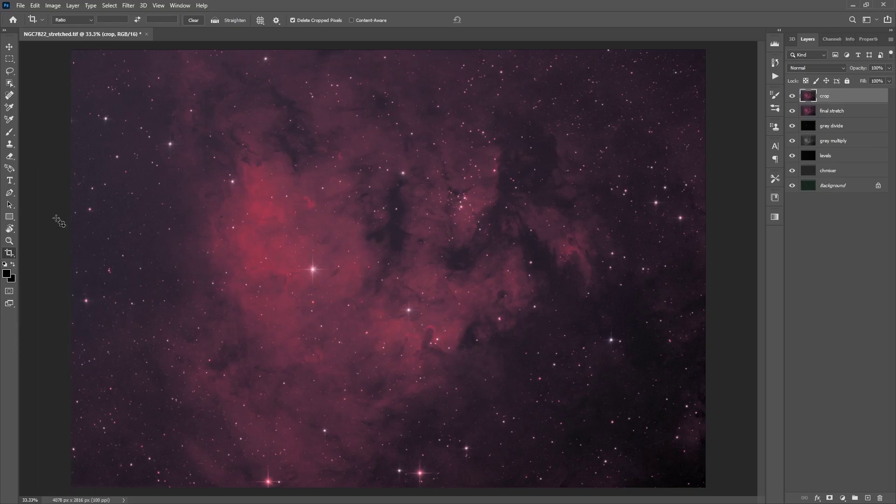
Crop the image again, trimming thin strips off the upper and lower edges to a height of 2792 px.
left_click(9, 254)
left_click_drag(393, 49, 396, 51)
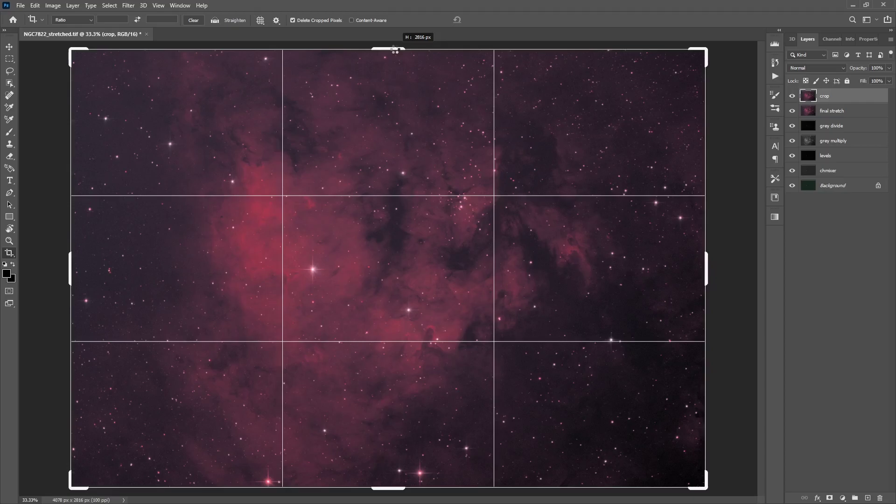
left_click_drag(395, 51, 395, 50)
left_click(501, 22)
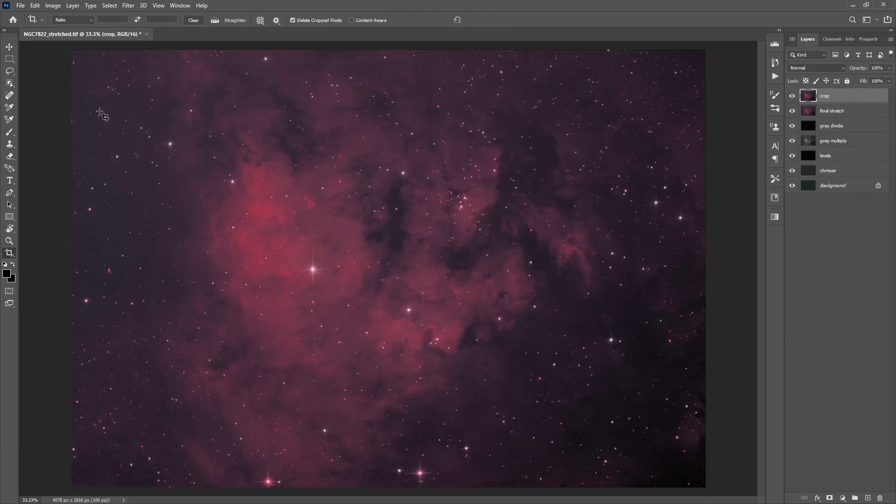
left_click(10, 254)
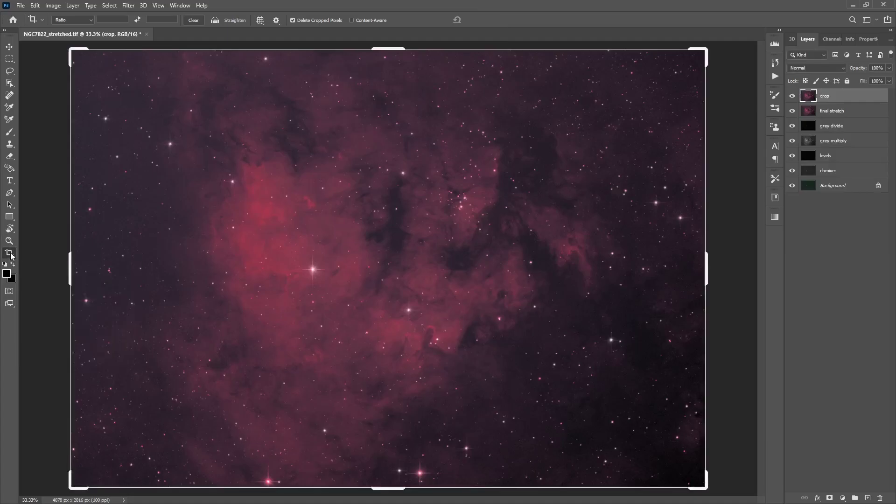
left_click_drag(395, 47, 395, 50)
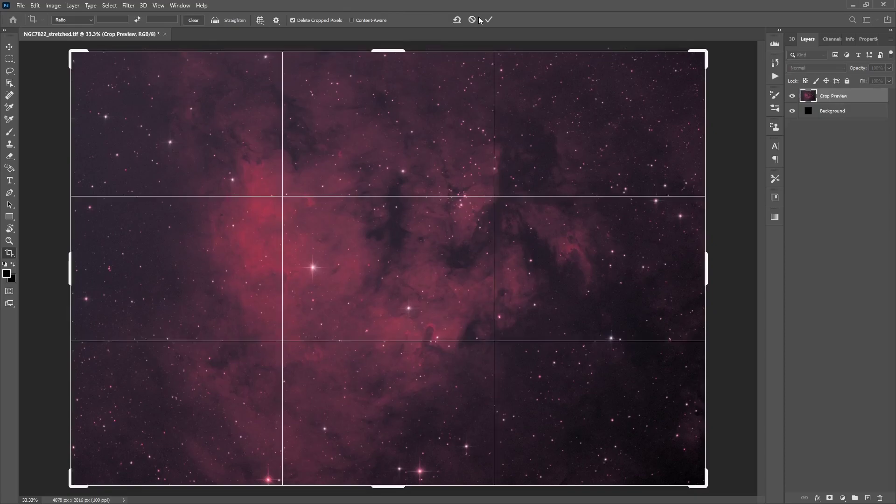
left_click(494, 20)
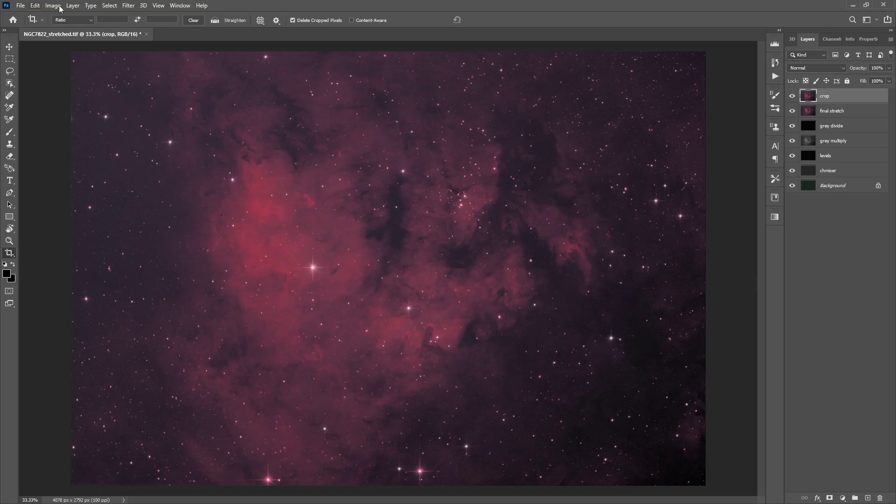
Save the layered image as TIFF over NGC7822_stretched.tif in the Stretch_Example folder, keeping its layers.
left_click(22, 6)
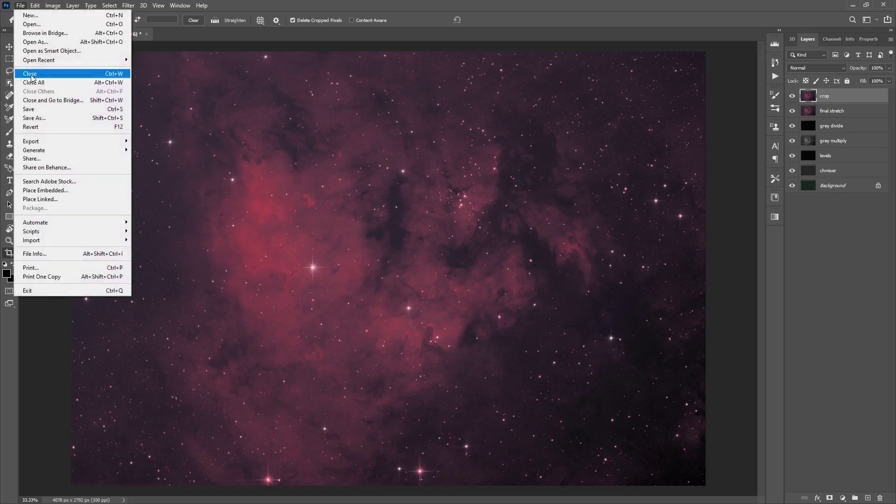
left_click(46, 120)
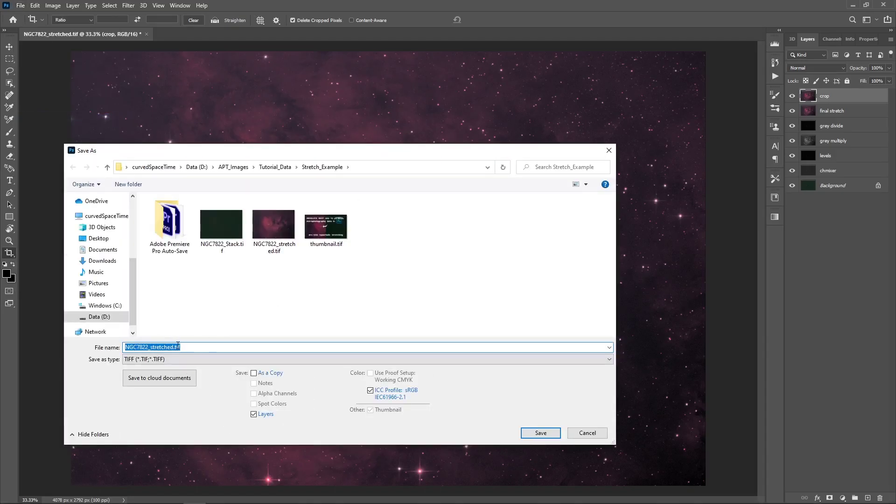
left_click(554, 433)
left_click(470, 257)
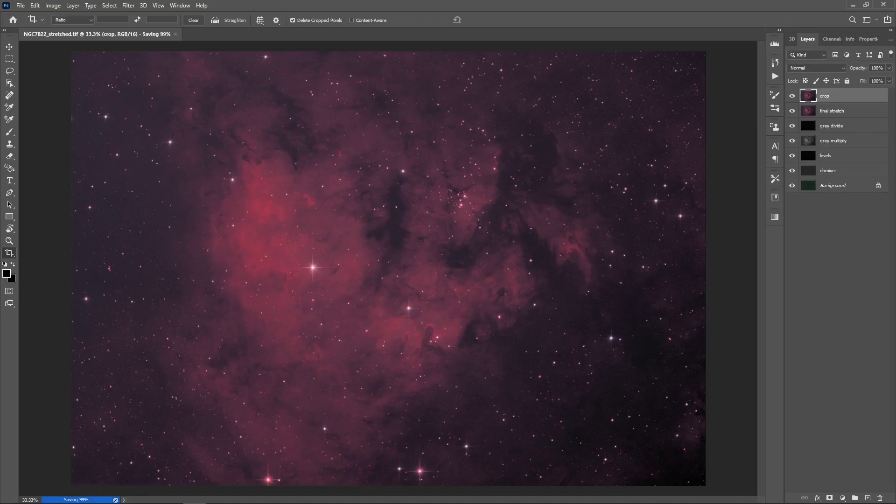
Select every layer from crop down to Background and flatten the image.
left_click(832, 187, "shift")
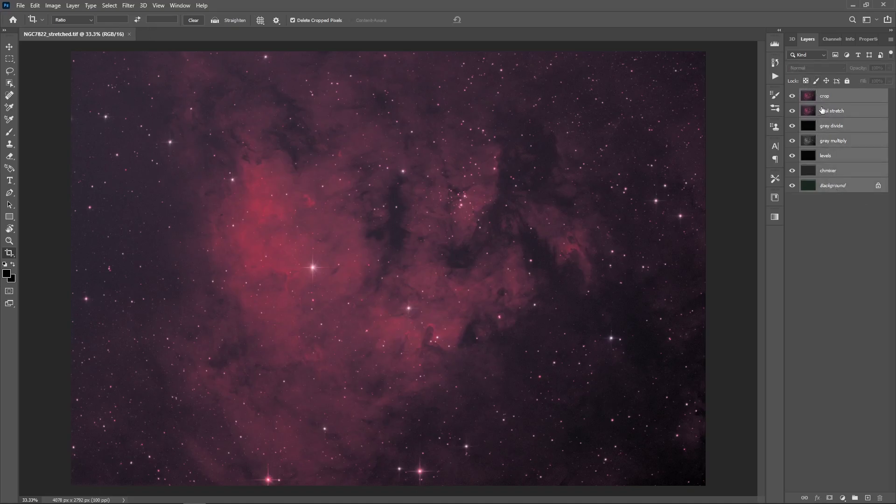
left_click(823, 98)
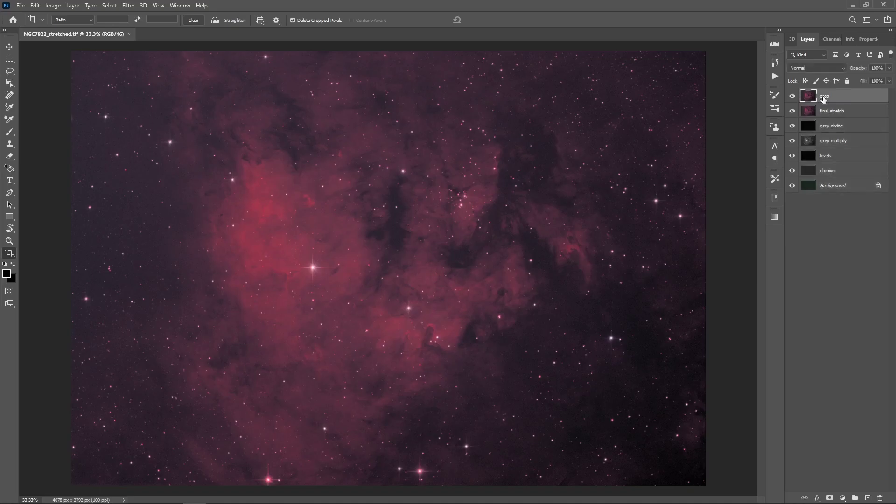
left_click(836, 190, "shift")
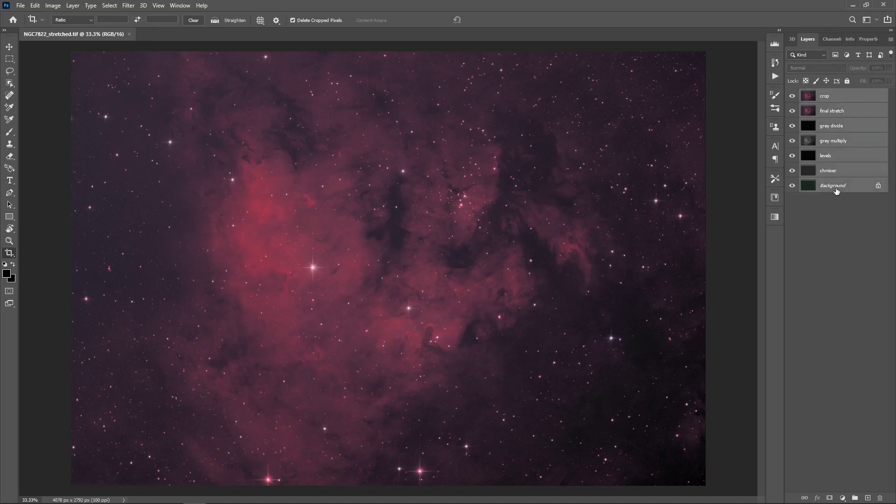
right_click(836, 189)
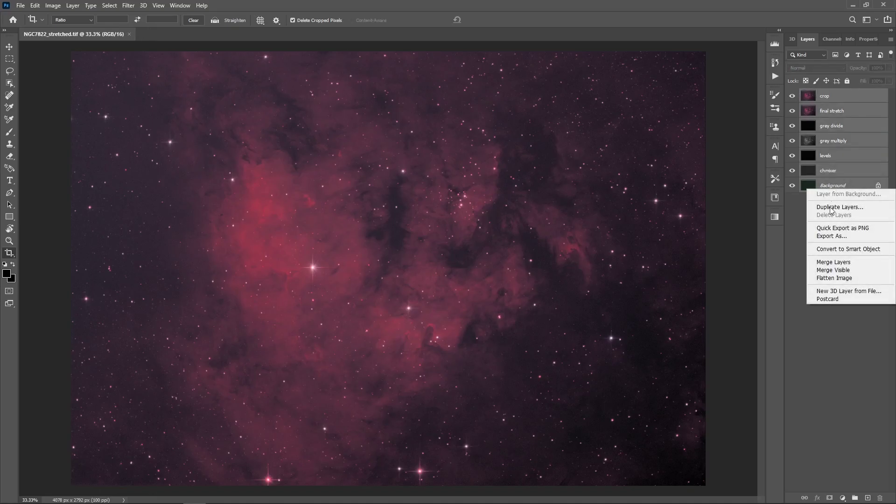
left_click(824, 279)
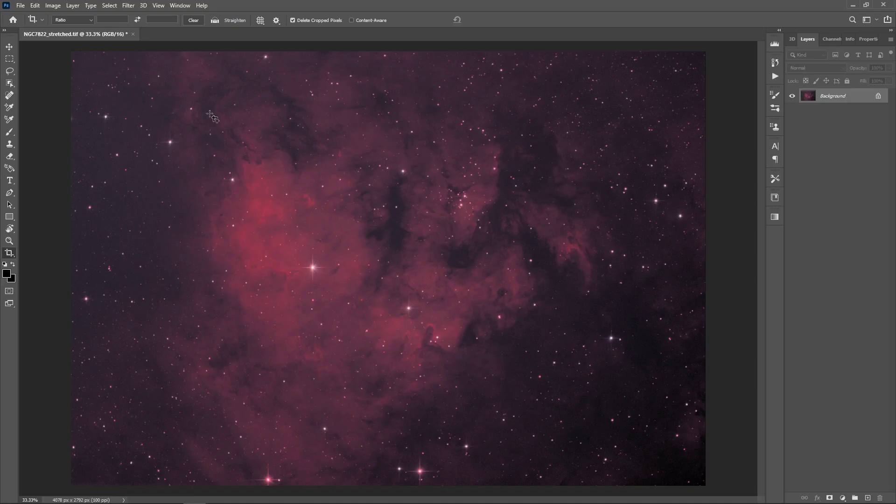
Save the flattened image in Stretch_Example as a TIFF named NGC7822_arcsinh_phase_1_4starnett_v1.tif.
left_click(20, 5)
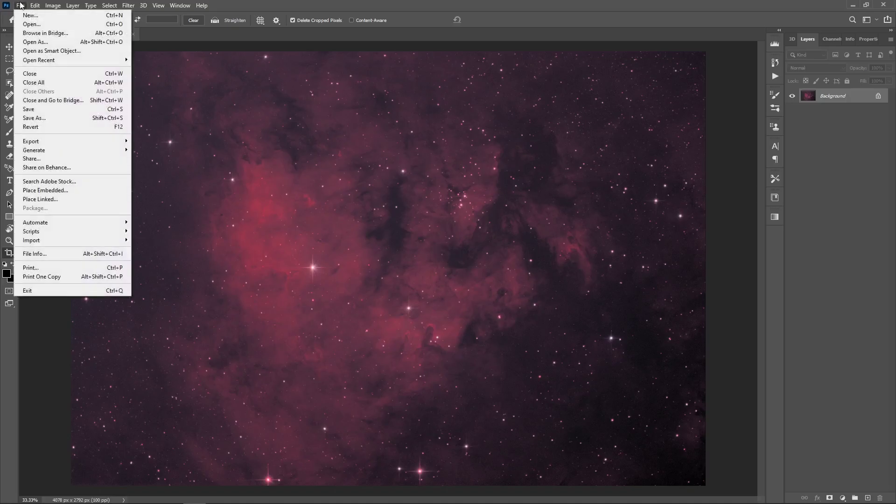
left_click(29, 109)
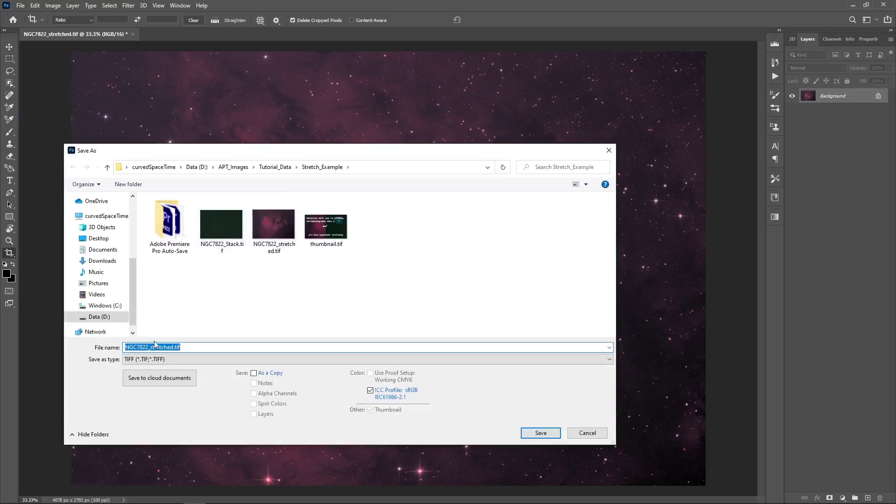
left_click(172, 348)
key("BackSpace")
key("BackSpace")
key("BackSpace")
key("BackSpace")
key("BackSpace")
key("BackSpace")
key("BackSpace")
key("BackSpace")
key("BackSpace")
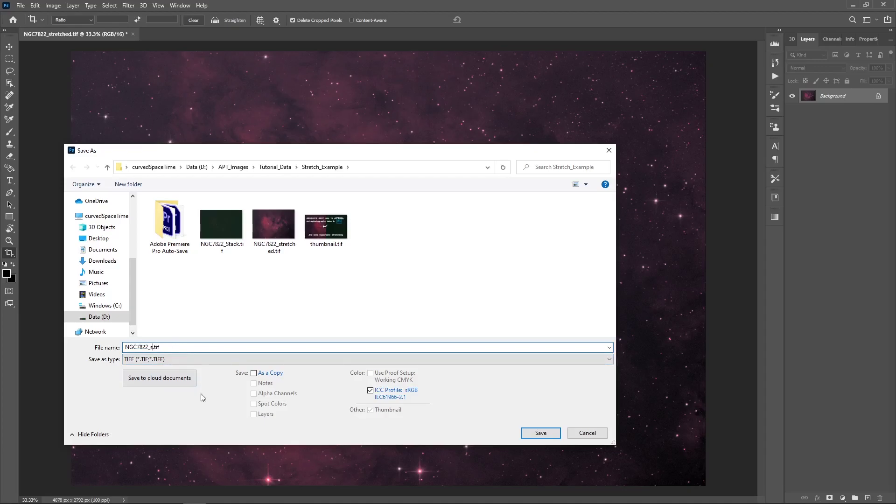
type("arcsinh_phase")
type("_")
type("4starnett_v1")
left_click(540, 433)
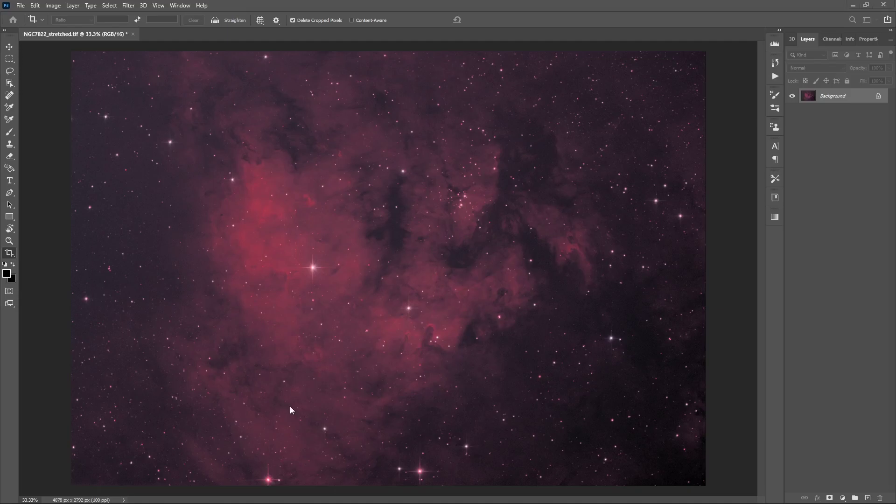
Switch to File Explorer and copy NGC7822_arcsinh_phase_1_4starnett_v1.tif from the Stretch_Example folder into the StarNet_Win folder.
key("alt+Tab")
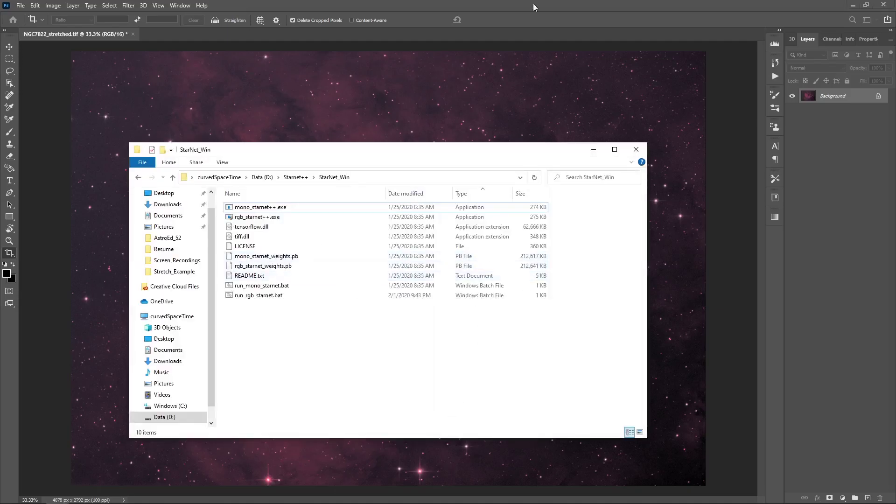
key("alt+Tab")
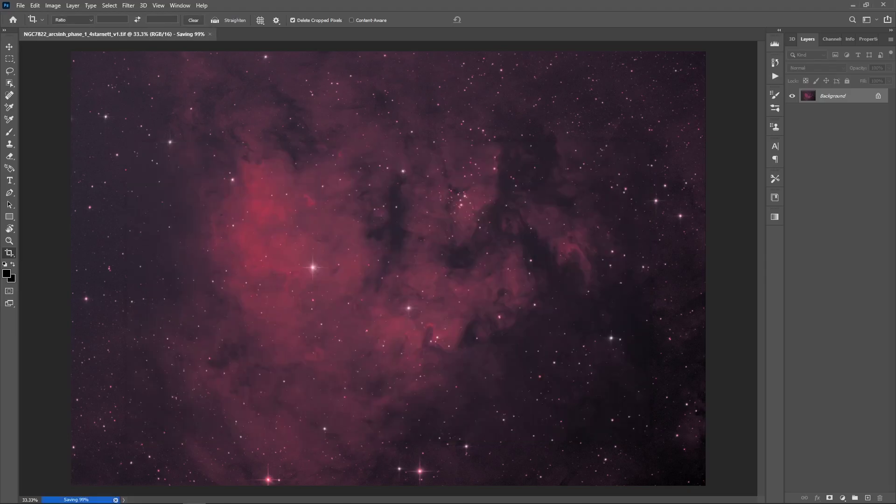
key("alt+Tab")
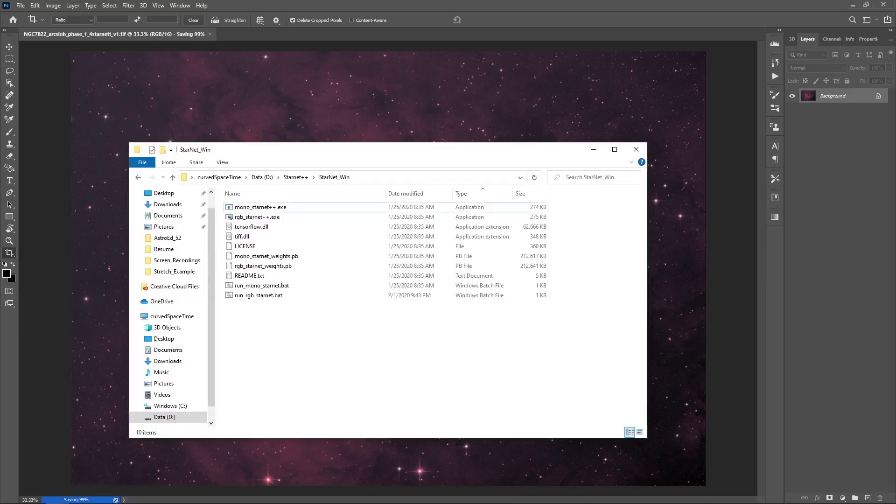
left_click(192, 274)
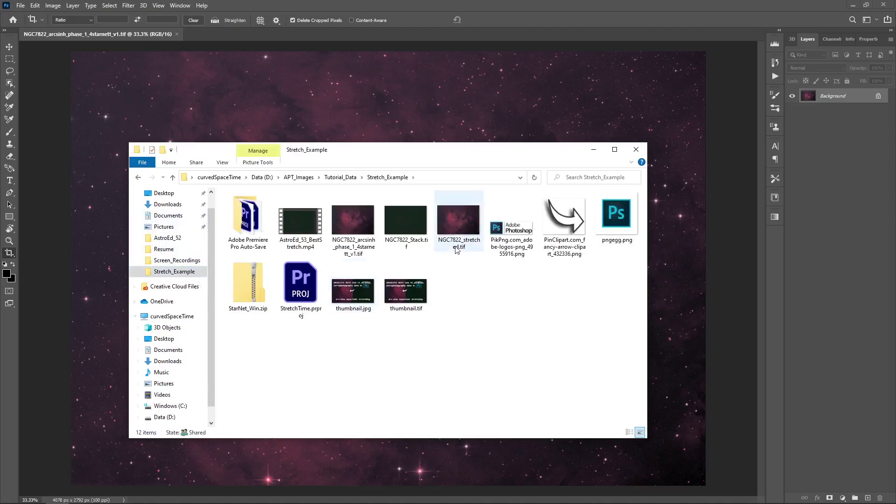
left_click(369, 241)
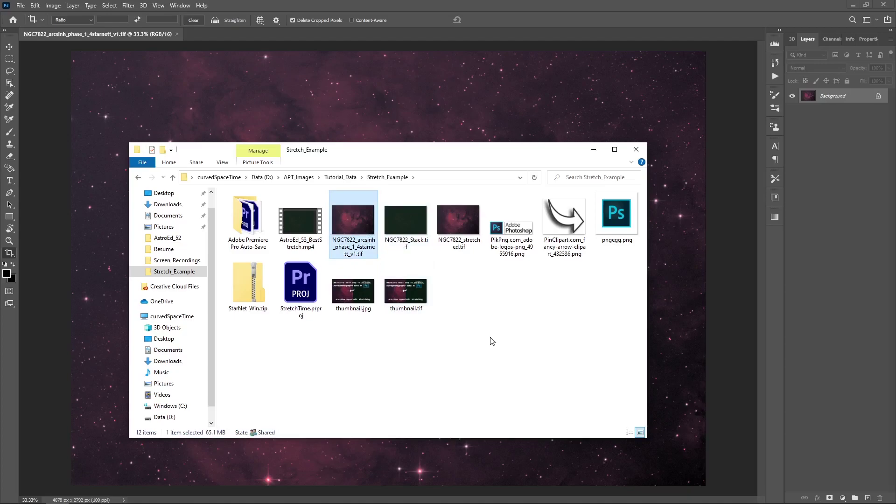
left_click(139, 177)
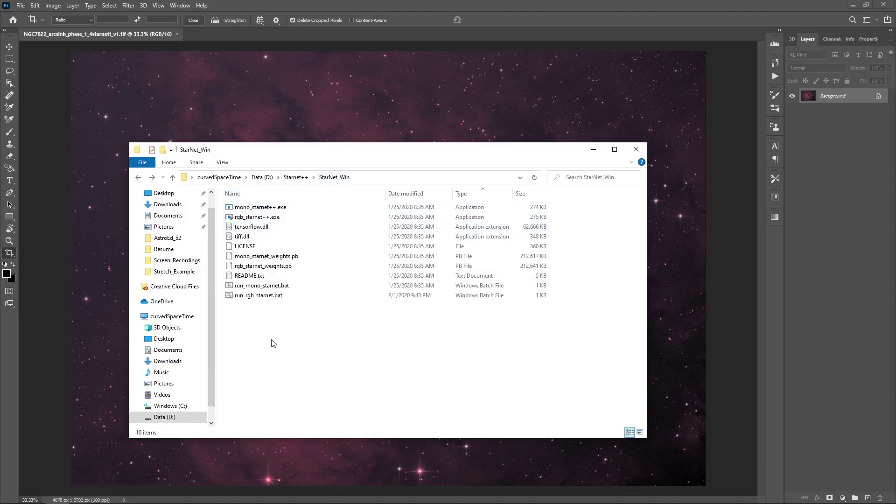
key("ctrl+v")
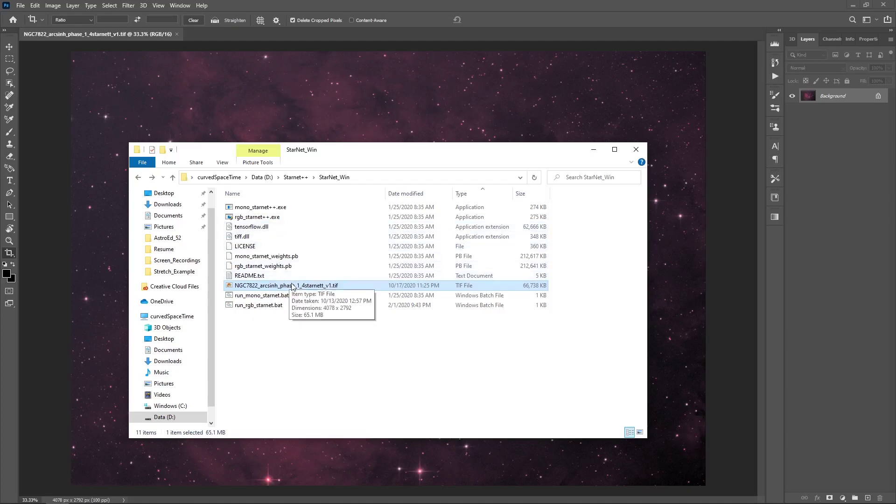
Run rgb_starnet++.exe on NGC7822_arcsinh_phase_1_4starnett_v1.tif and arrange the console and folder windows so the progress can be followed.
left_click_drag(294, 288, 264, 217)
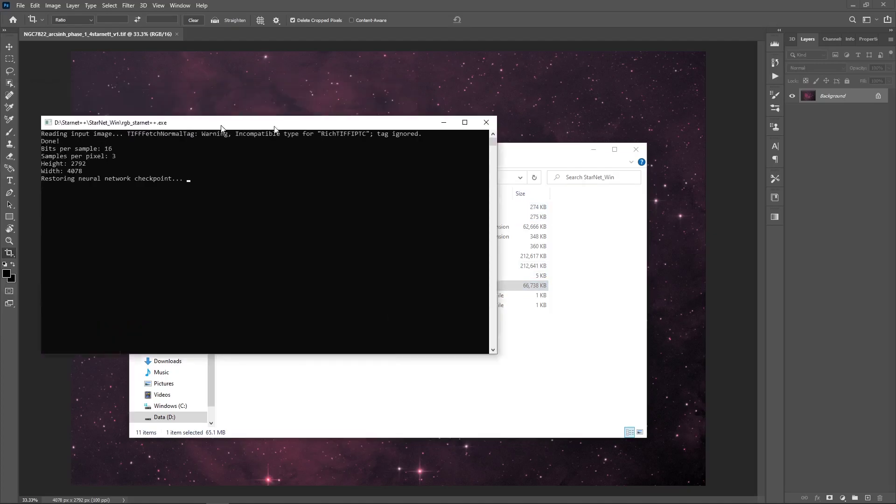
left_click_drag(319, 129, 269, 94)
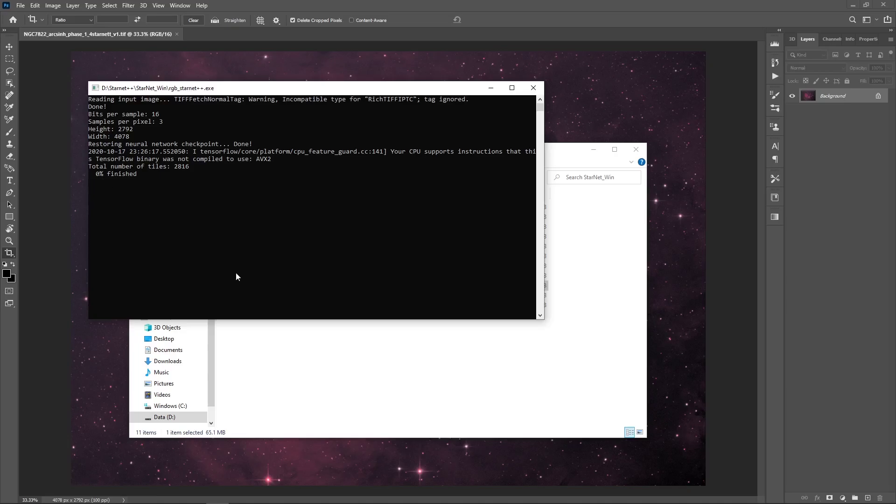
left_click(321, 360)
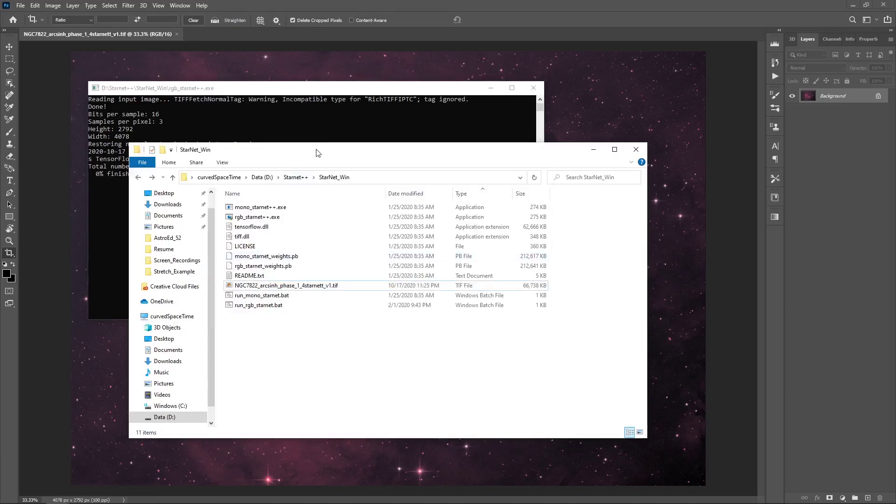
left_click_drag(316, 152, 383, 168)
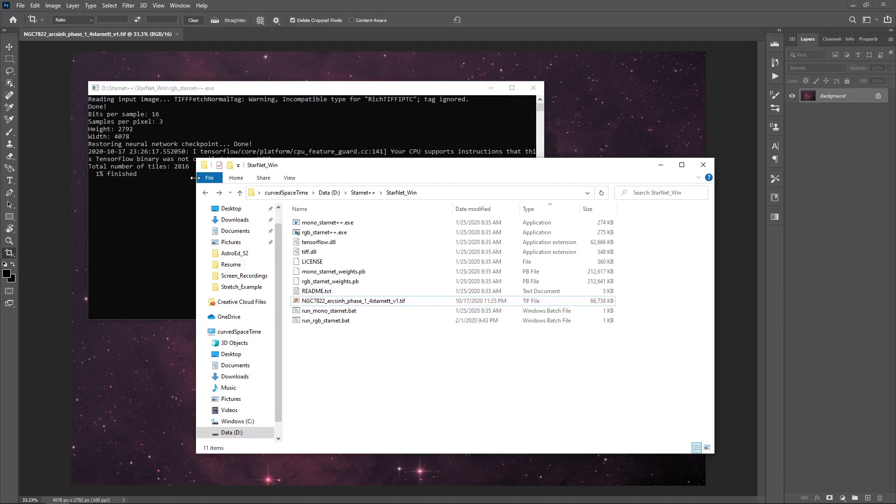
left_click_drag(318, 168, 282, 184)
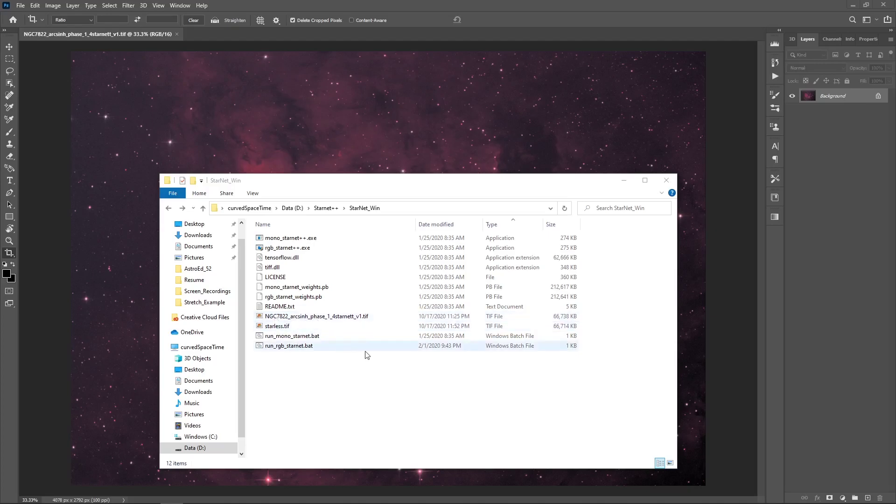
Open starless.tif from the StarNet_Win folder in Photoshop as a separate document.
left_click(339, 330)
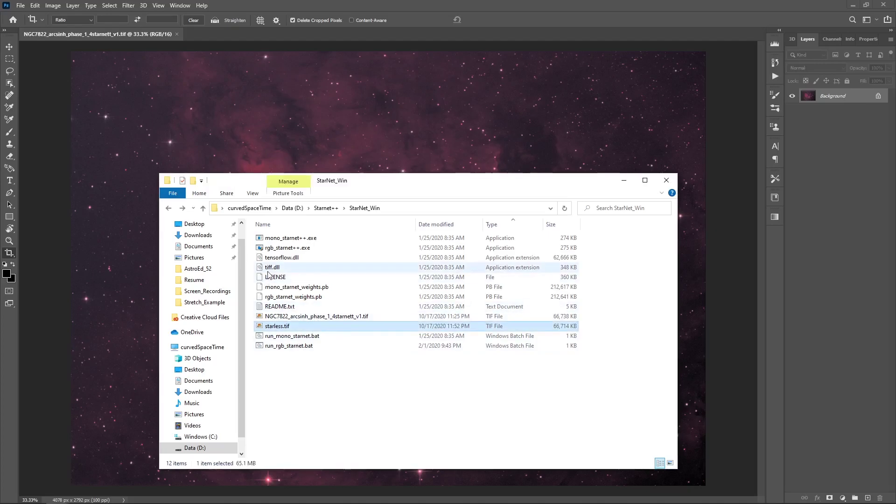
left_click_drag(306, 329, 287, 69)
left_click_drag(271, 37, 272, 37)
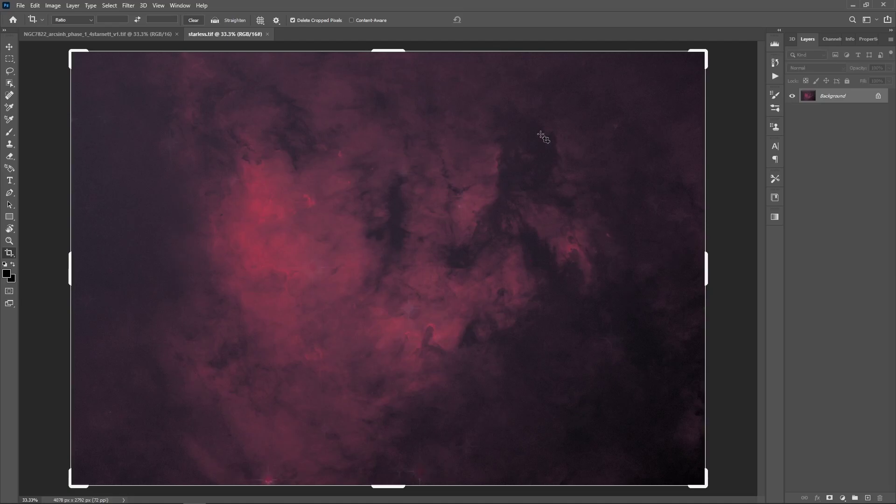
Compare starless.tif with the original NGC7822 image by switching between the two documents, putting the Crop tool away for the Move tool.
left_click(122, 32)
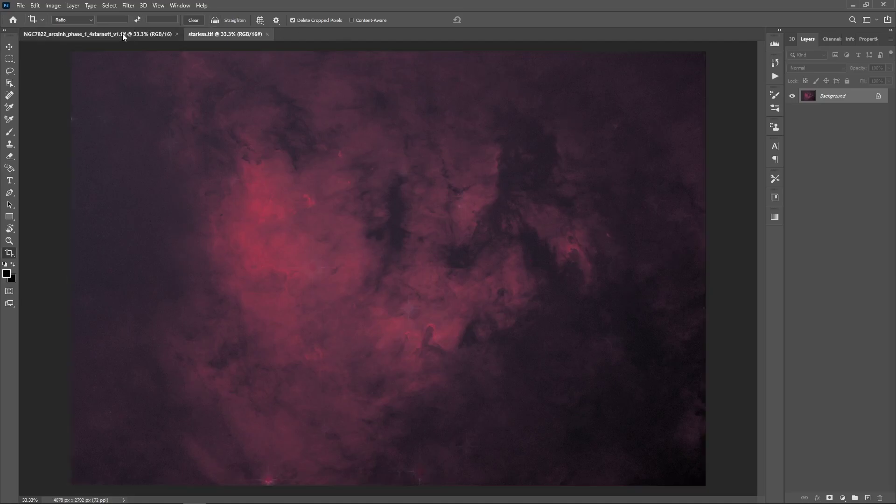
left_click(209, 33)
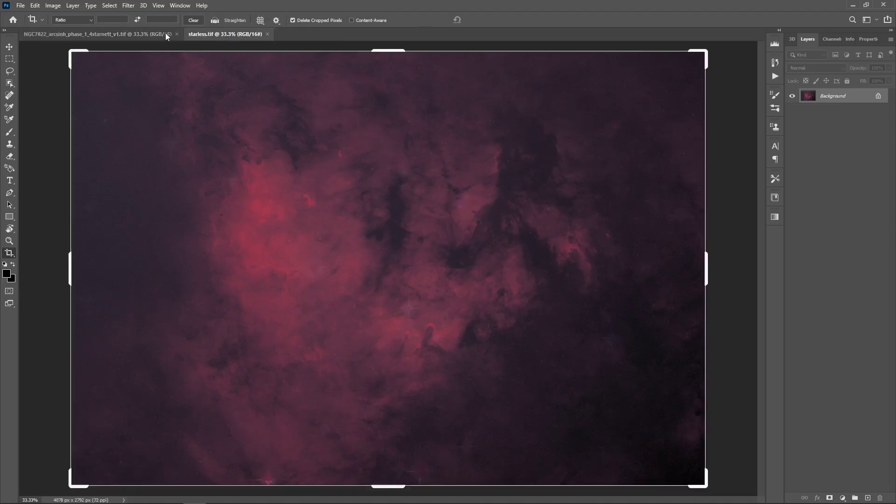
left_click(114, 29)
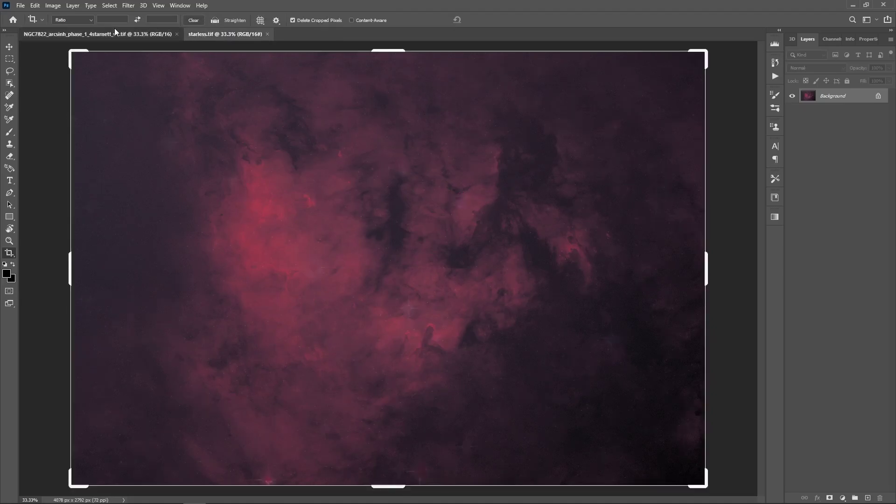
left_click(211, 30)
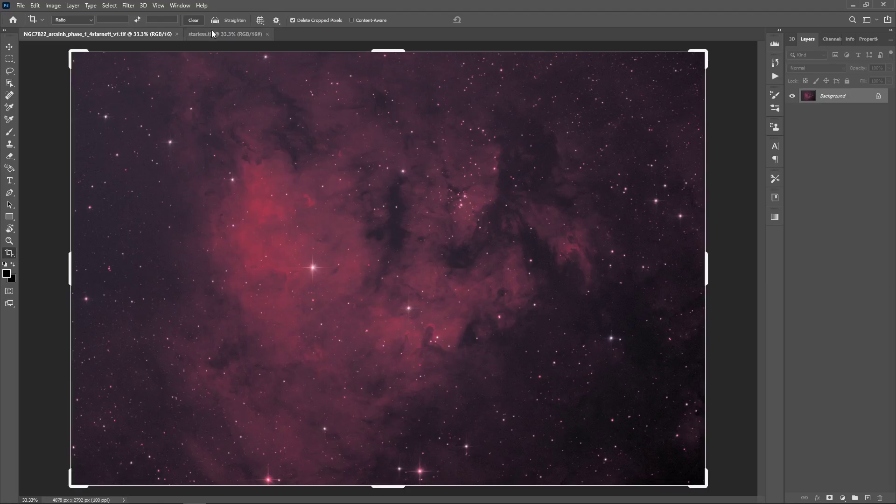
left_click(101, 30)
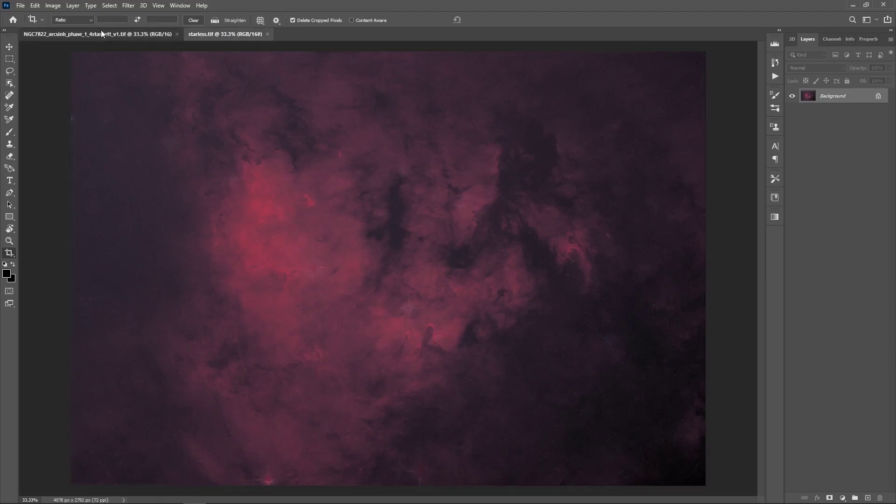
left_click(231, 35)
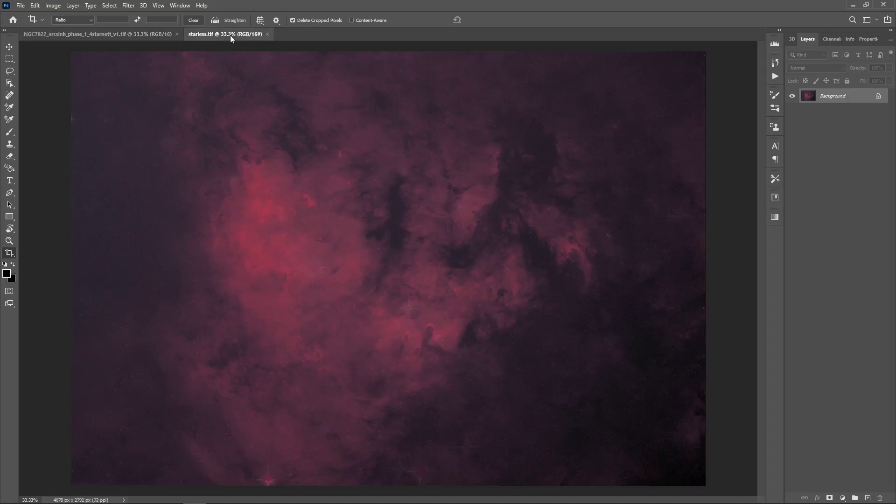
left_click(107, 35)
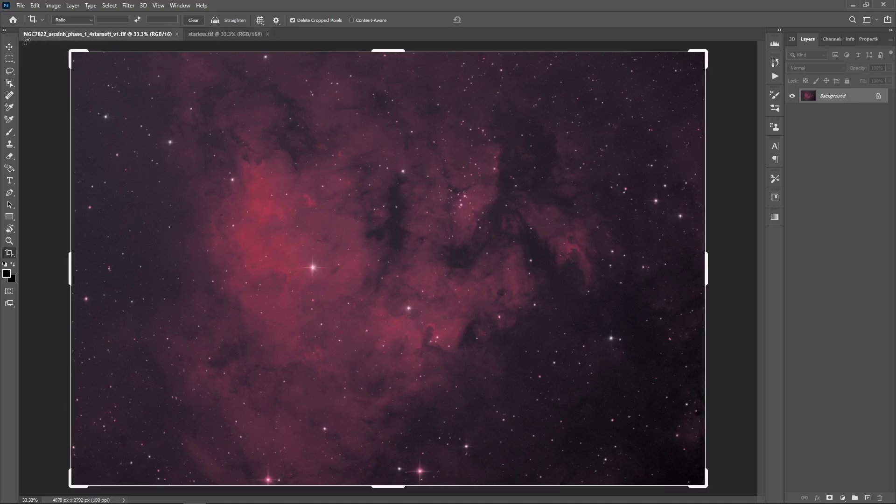
left_click(9, 47)
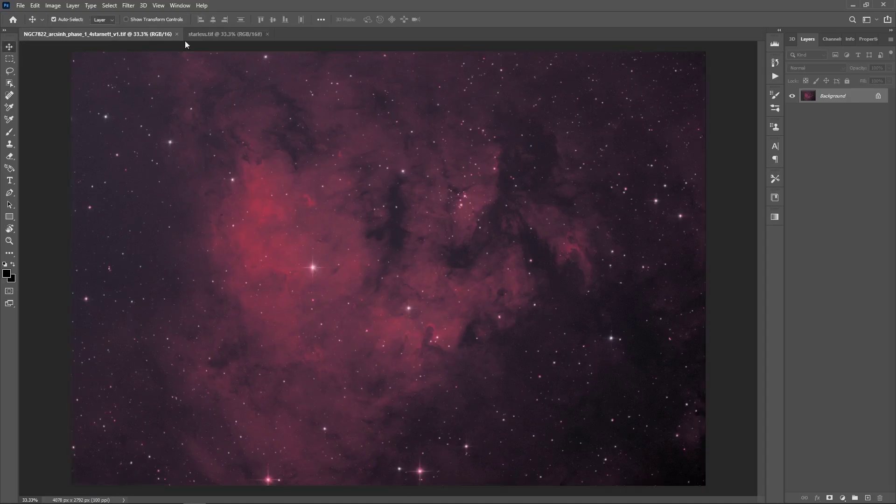
left_click(215, 37)
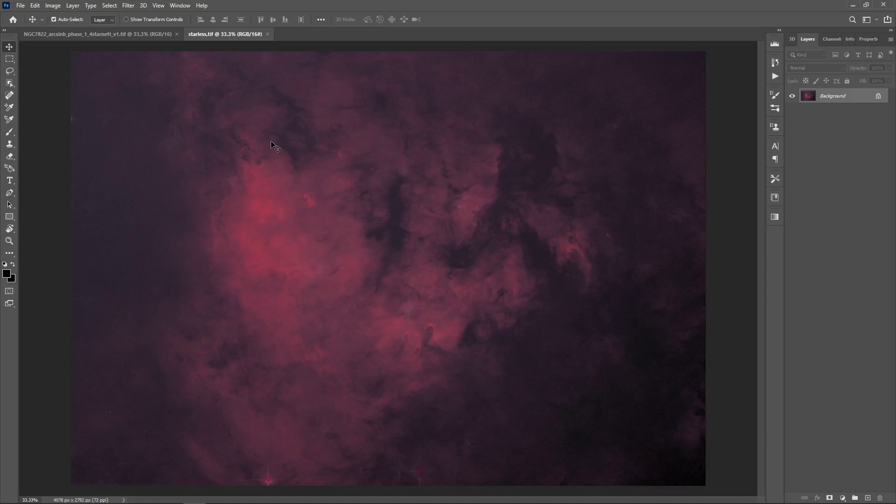
left_click(94, 38)
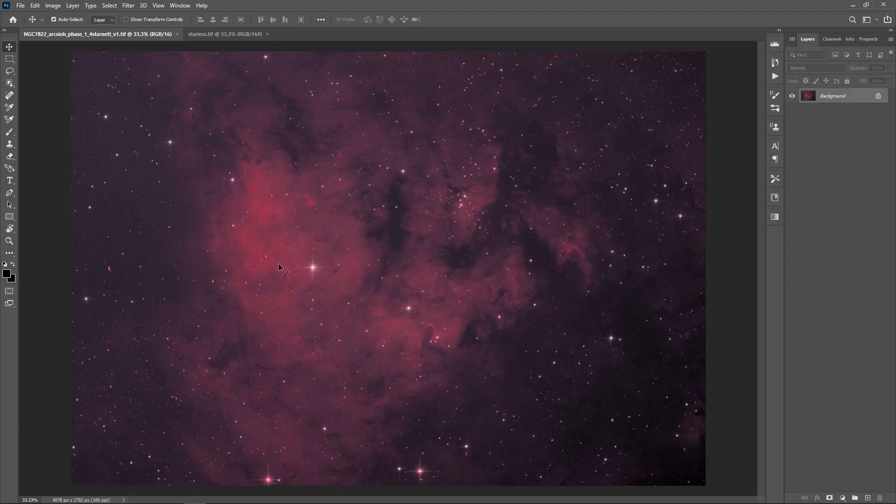
left_click(225, 36)
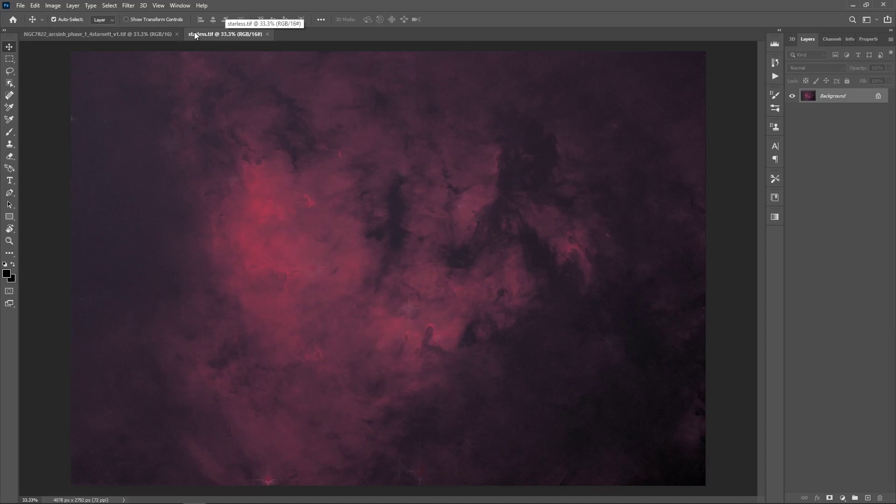
Apply starless.tif to the original NGC7822 image with Subtract blending at 100% opacity, scale 1 and offset 1.
left_click(133, 34)
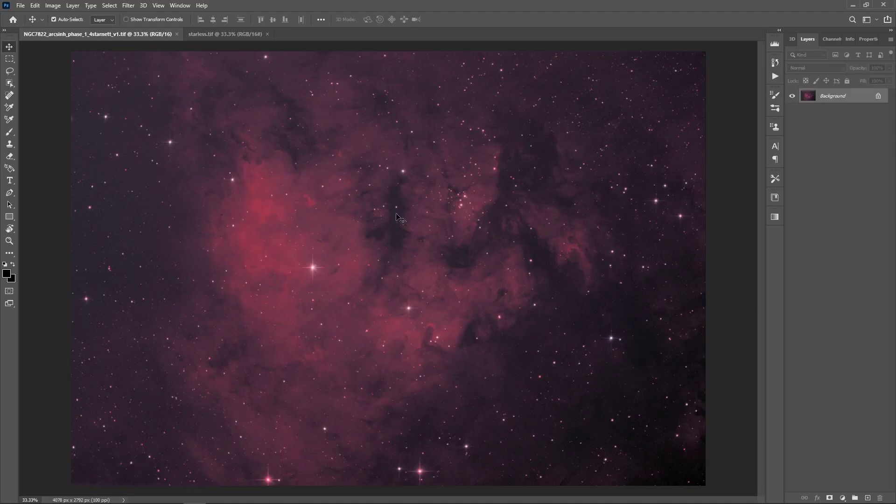
left_click(53, 6)
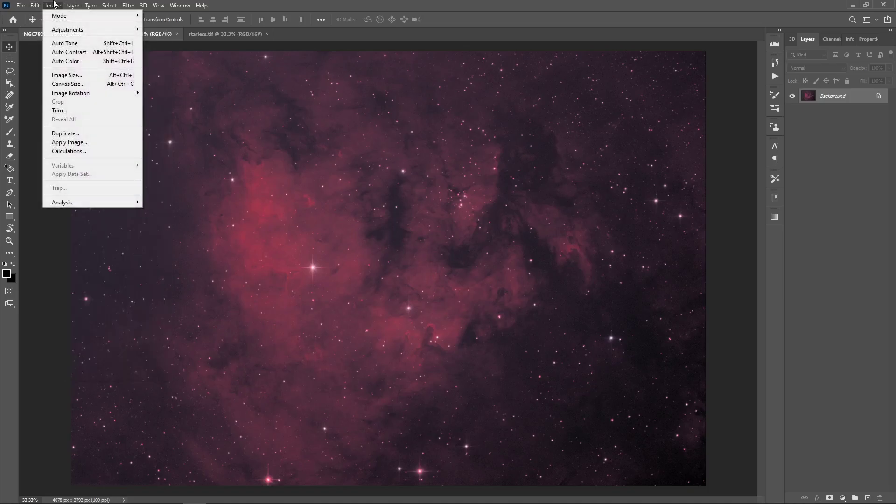
left_click(93, 142)
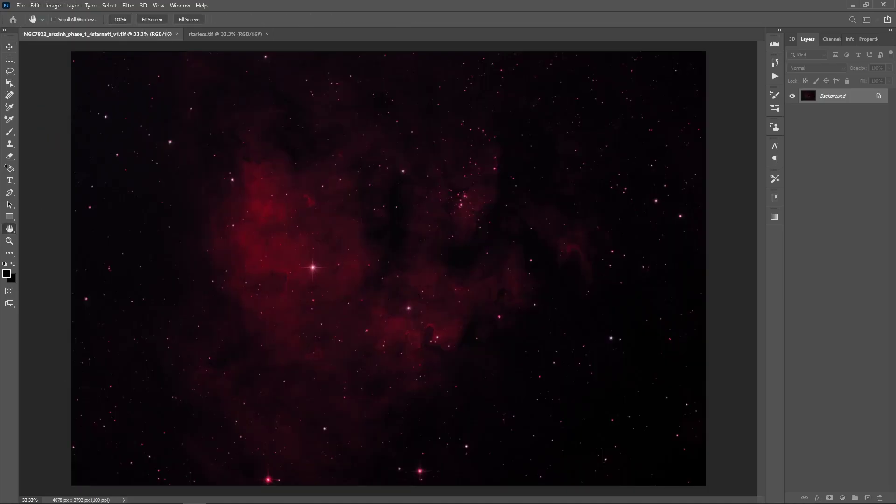
left_click_drag(257, 249, 405, 312)
left_click(399, 323)
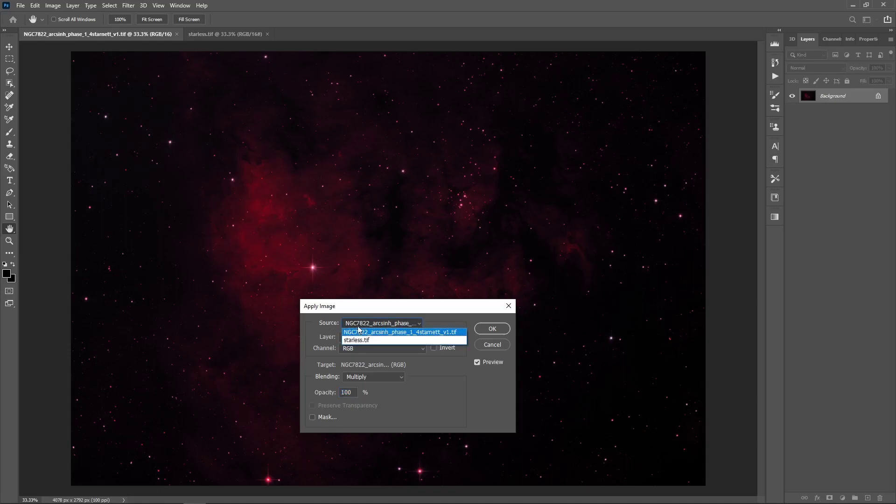
left_click(362, 341)
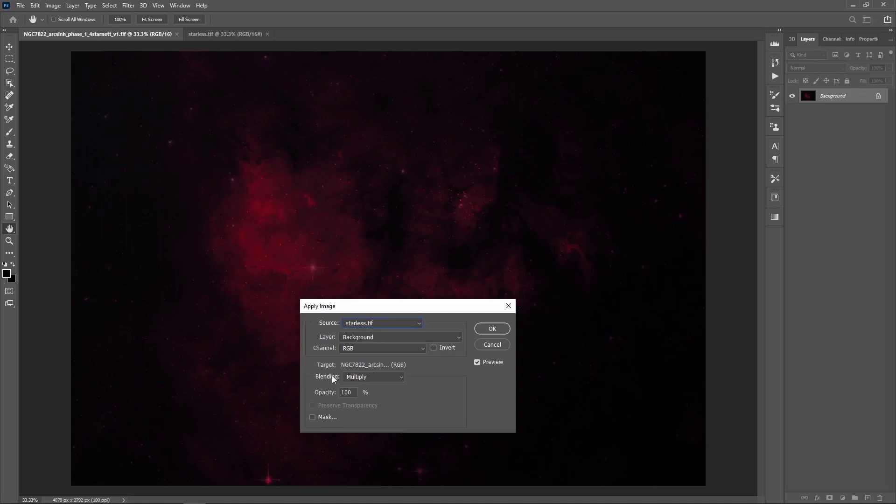
left_click(365, 378)
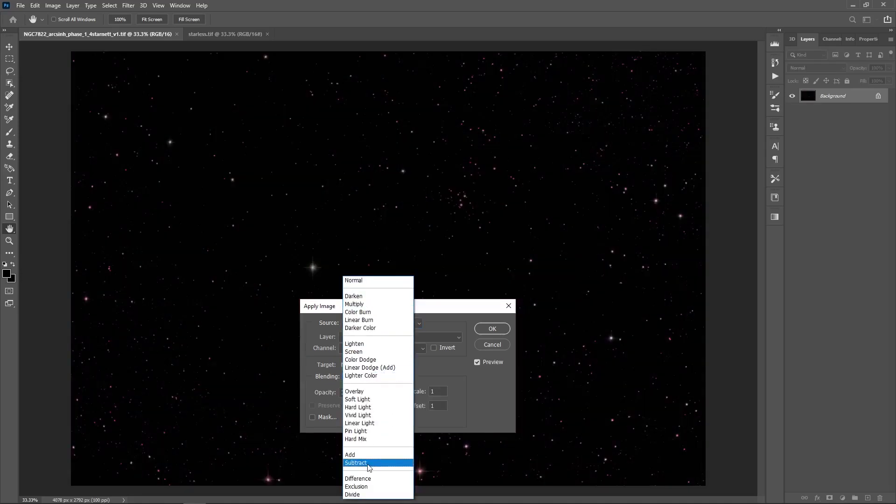
left_click(367, 464)
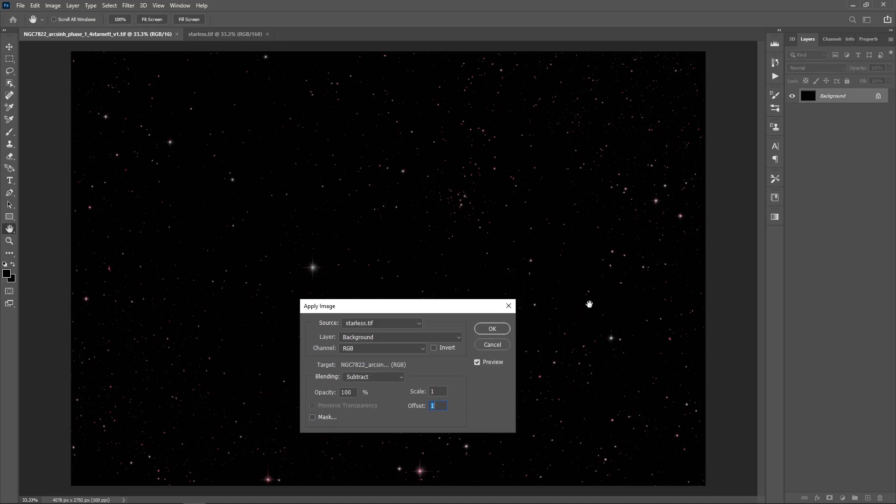
left_click(491, 329)
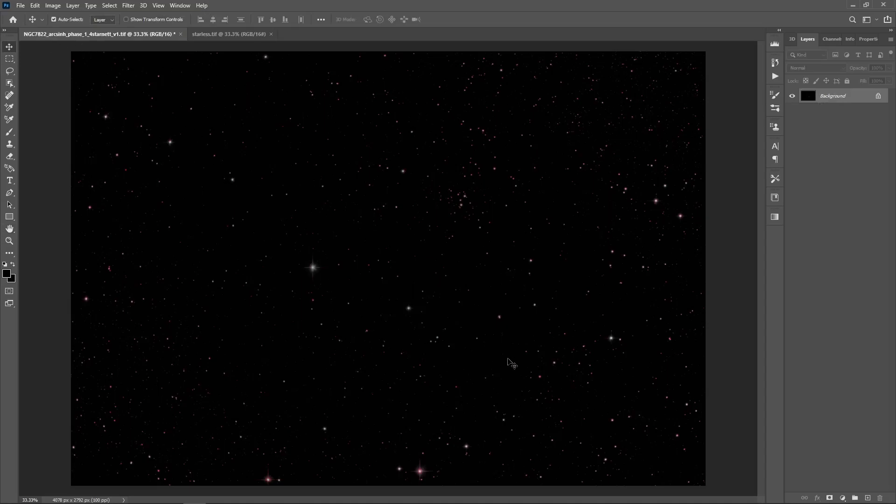
Save the subtracted image as NGC7822_arcsinh_phase_1_4starnett_v1_StarsOnly.tif in the Stretch_Example folder, with no image compression.
left_click(21, 5)
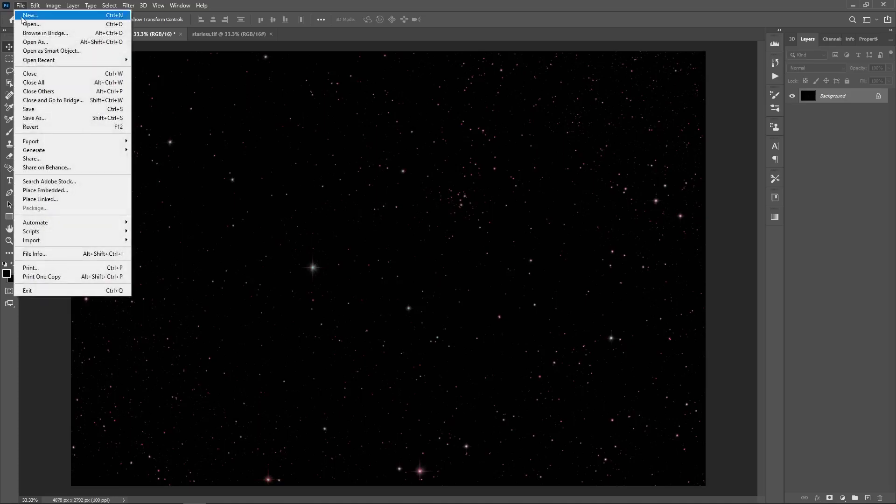
left_click(48, 117)
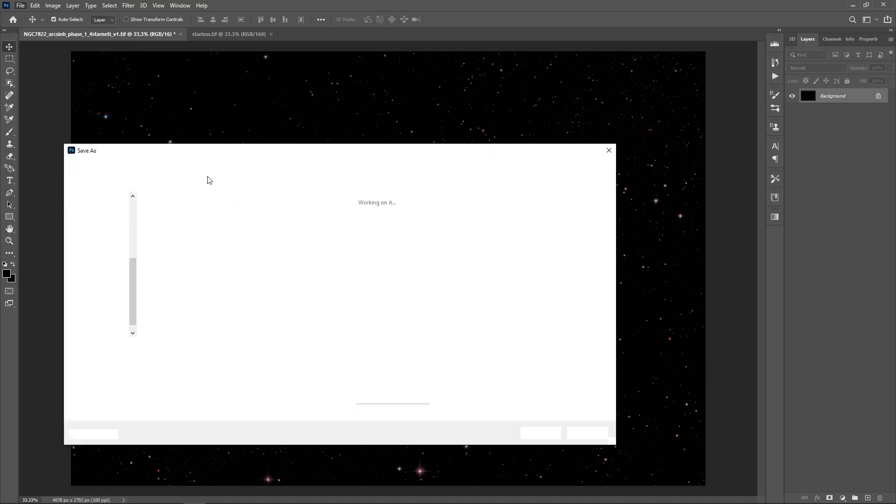
left_click(222, 347)
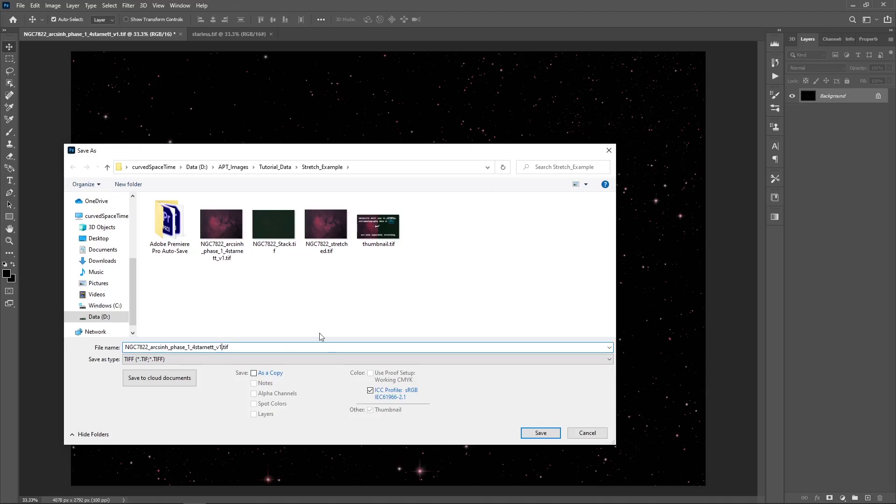
type("_StarsOnly")
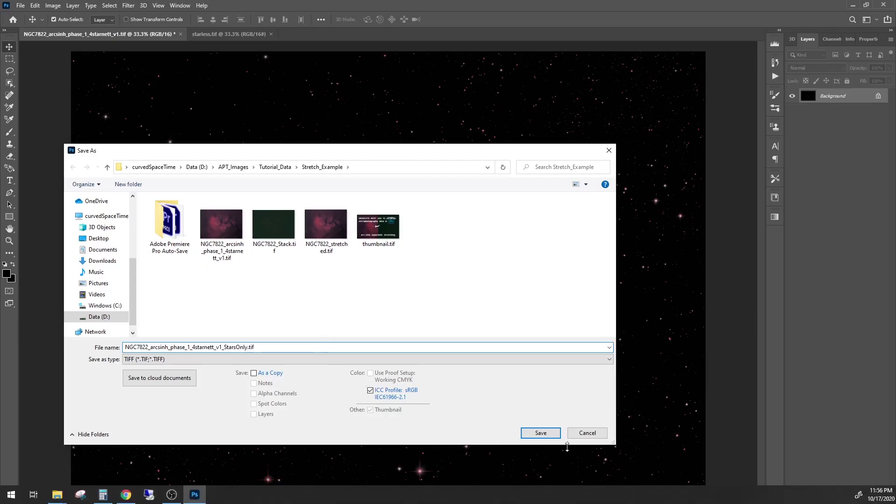
left_click(541, 433)
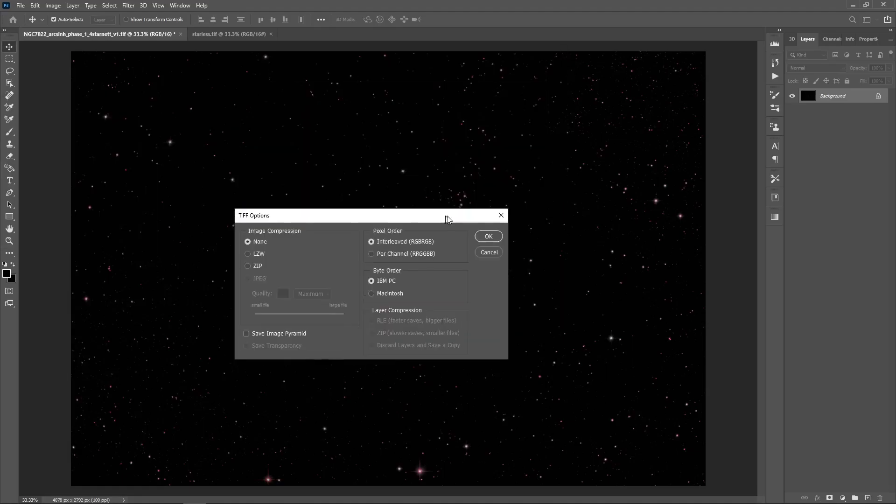
left_click(496, 236)
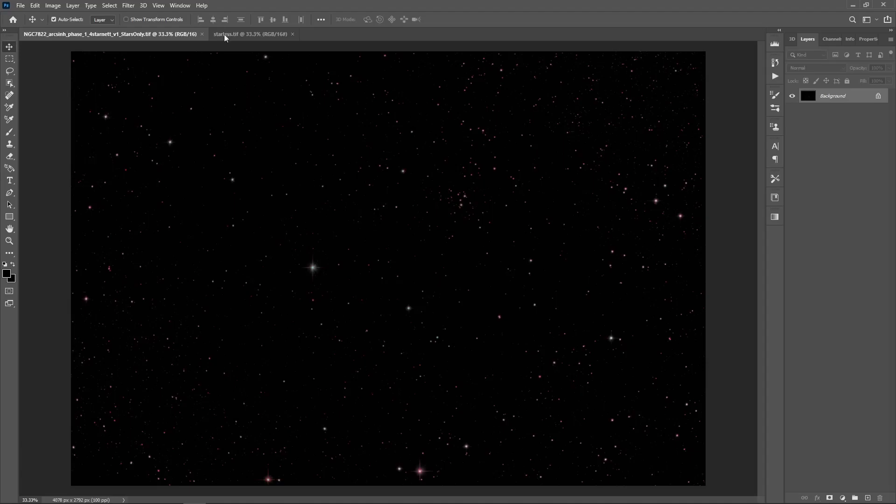
Copy the entire stars-only image into starless.tif as a new layer and check the starless background beneath it.
left_click(243, 38)
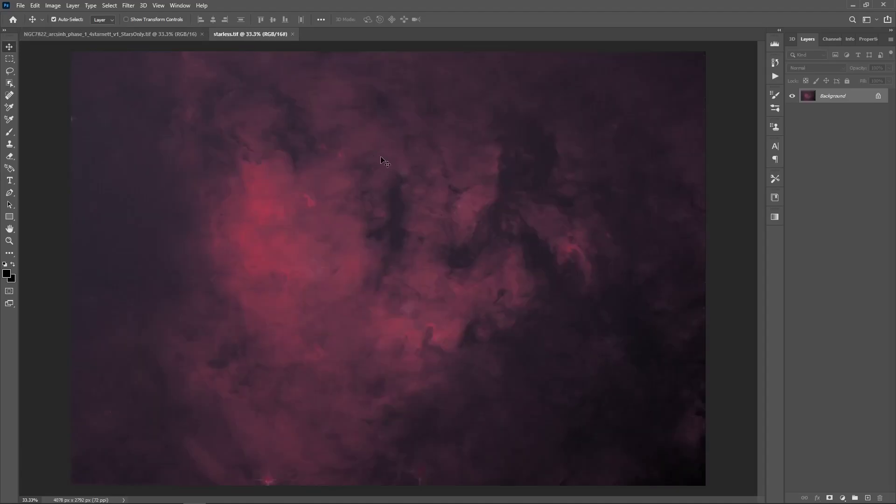
left_click(139, 34)
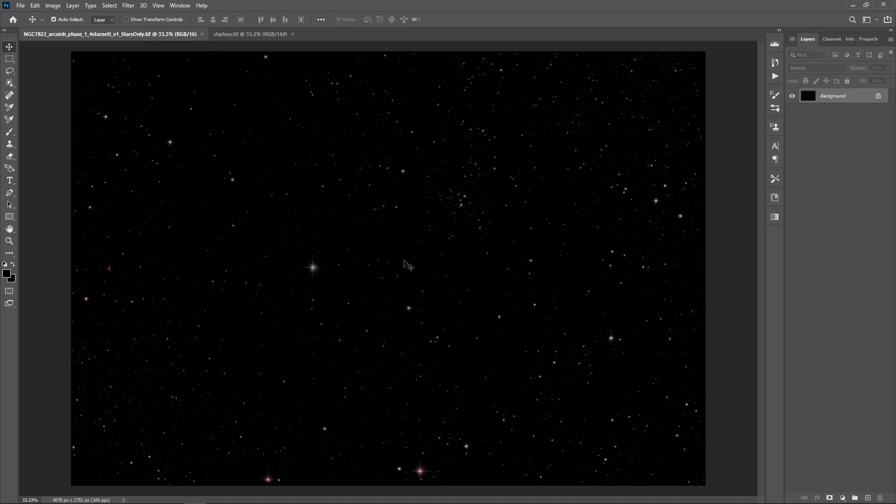
key("ctrl+a")
left_click(255, 34)
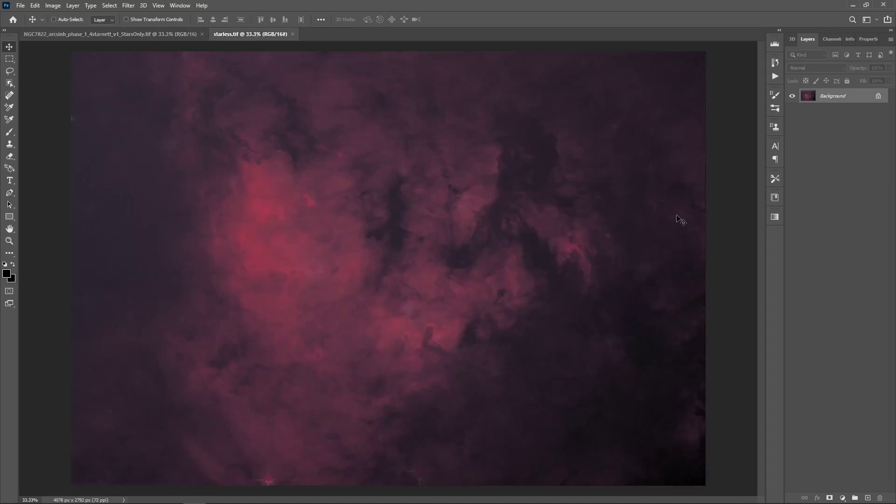
key("ctrl+v")
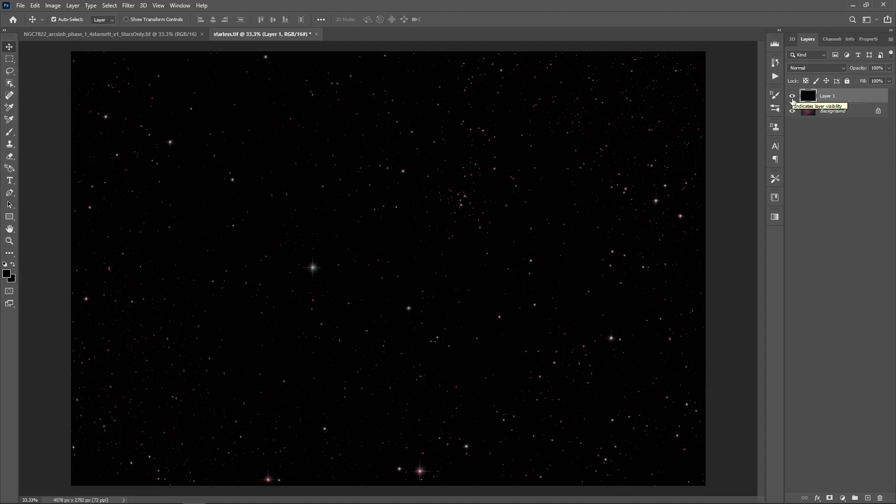
left_click(792, 97)
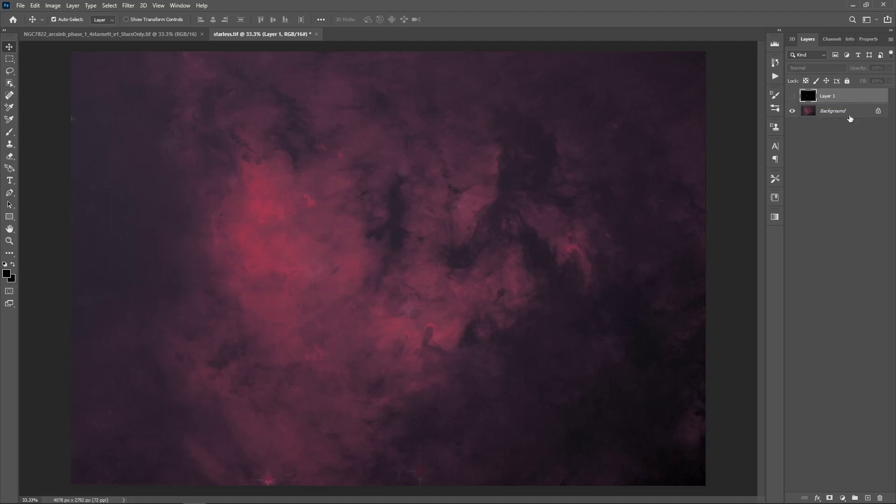
left_click(792, 97)
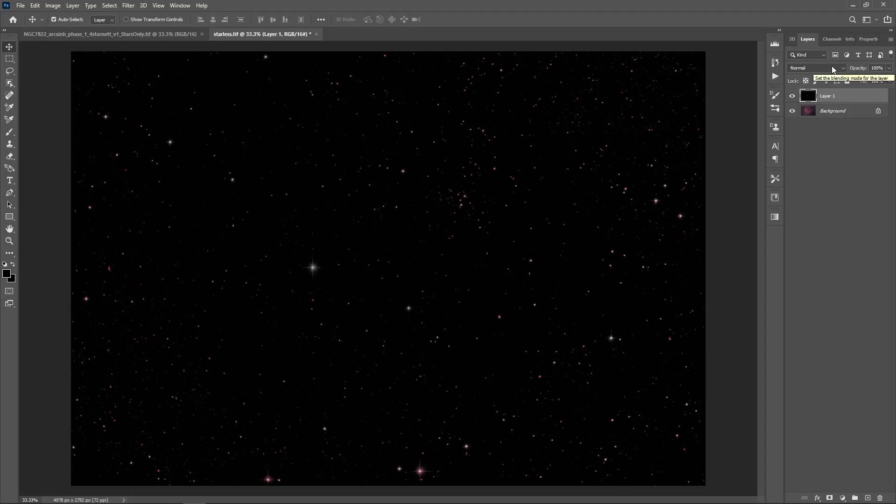
Set the pasted stars layer to Screen blending and compare the image with and without the stars.
left_click(831, 67)
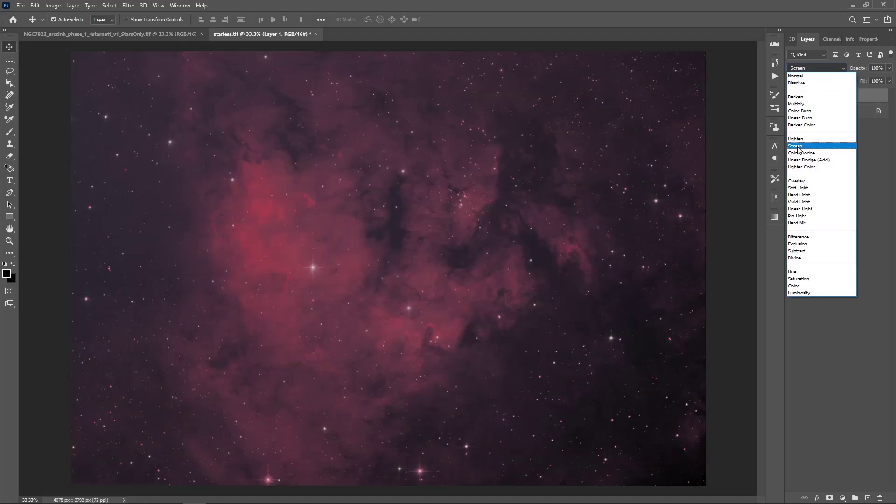
left_click(798, 148)
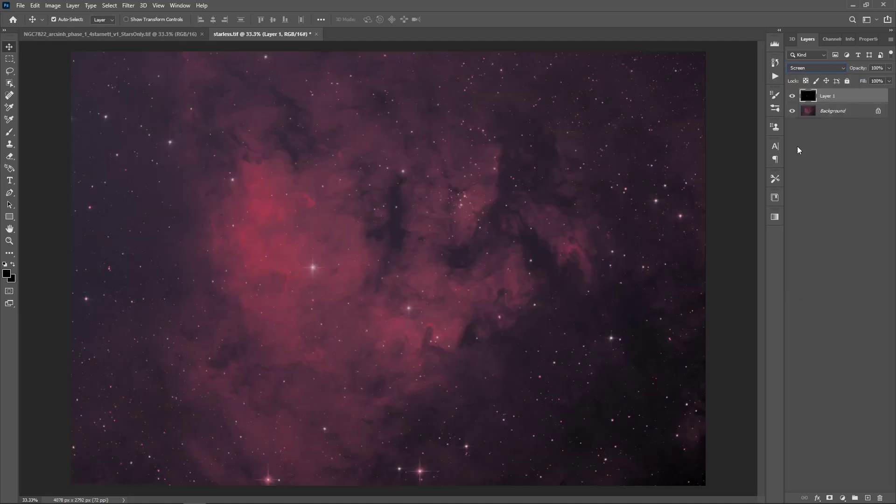
left_click(792, 96)
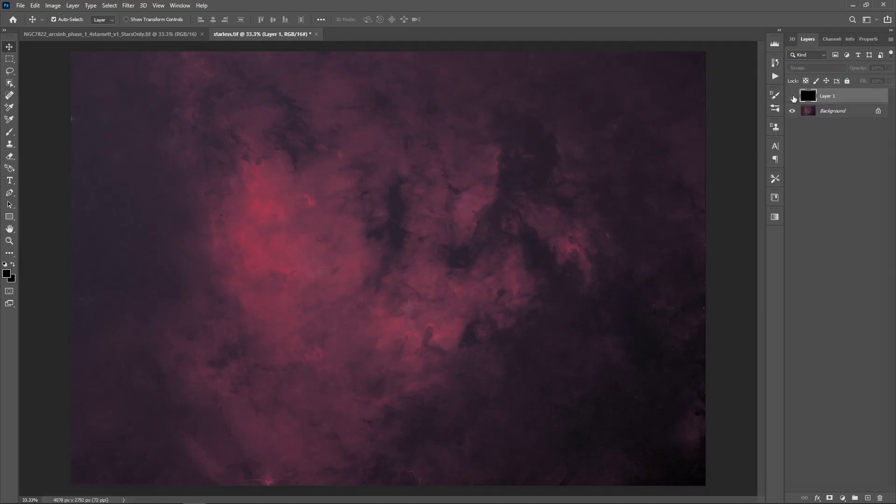
left_click(793, 97)
left_click(793, 97)
left_click(792, 97)
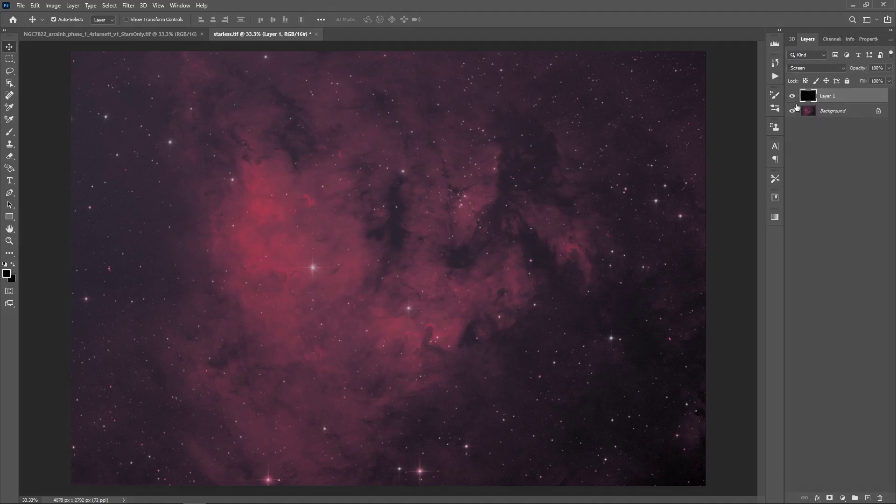
Compare Linear Dodge (Add) with Screen blending on the stars layer and leave it set to Linear Dodge (Add).
left_click(830, 66)
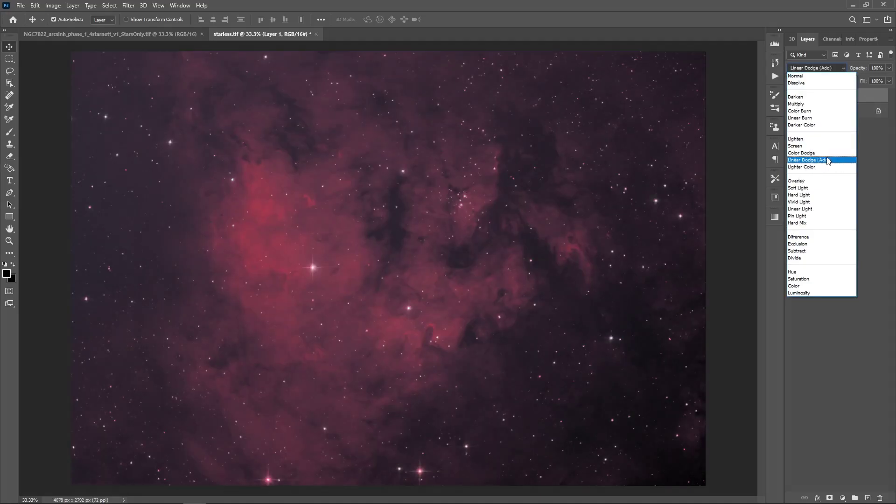
left_click(827, 161)
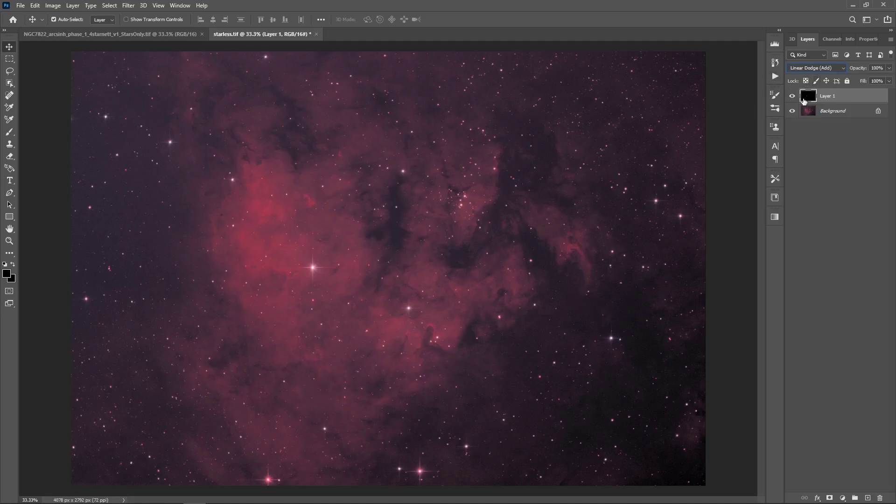
left_click(830, 68)
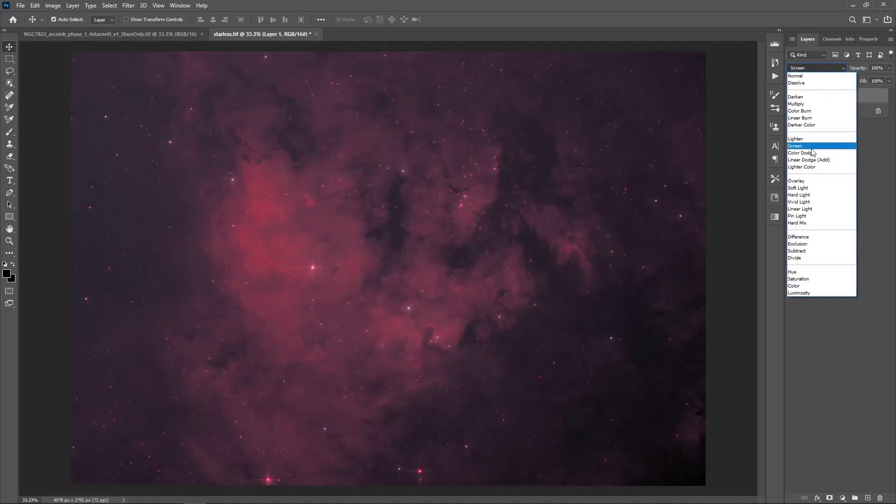
left_click(807, 146)
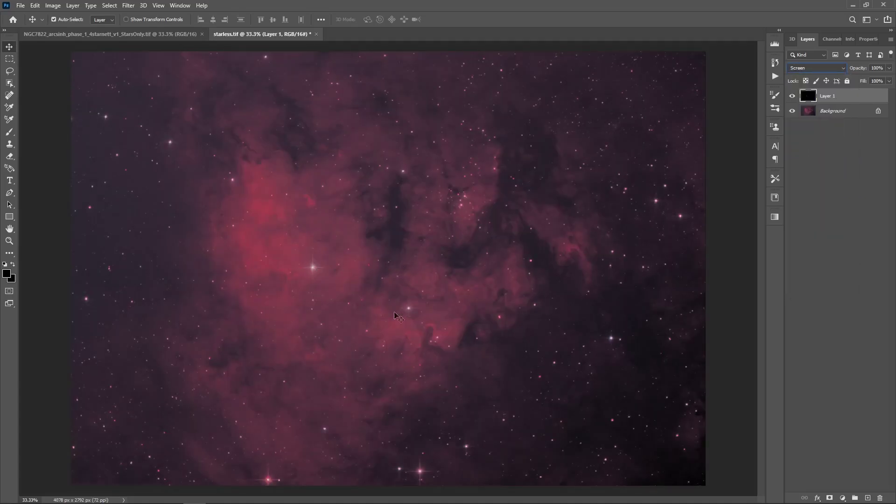
left_click(816, 67)
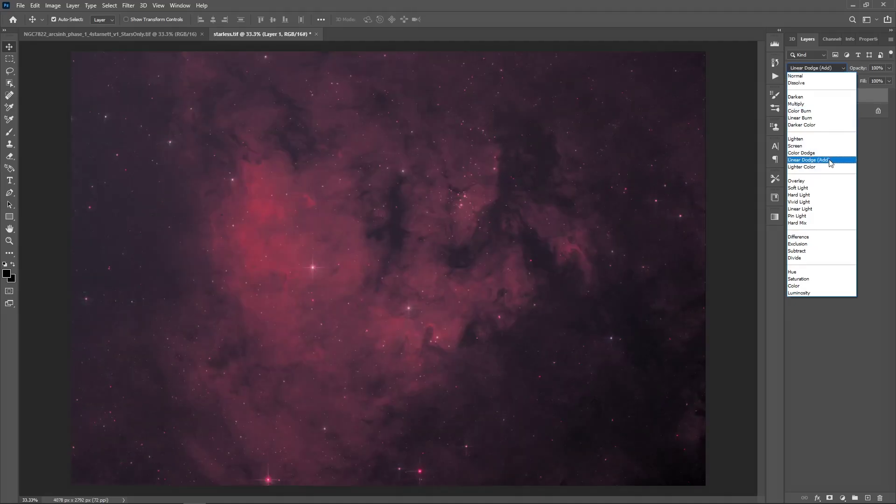
left_click(829, 160)
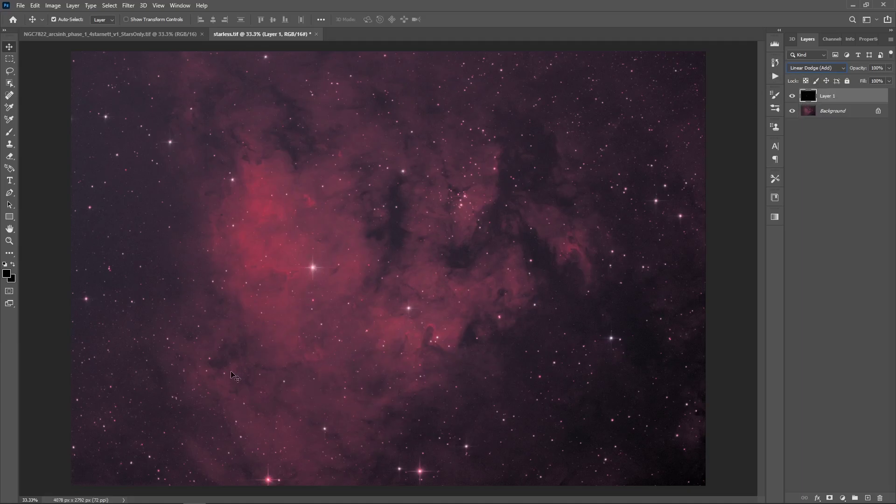
Compare the nebula with and without the stars layer and leave that layer hidden.
left_click(791, 96)
left_click(791, 96)
left_click(791, 97)
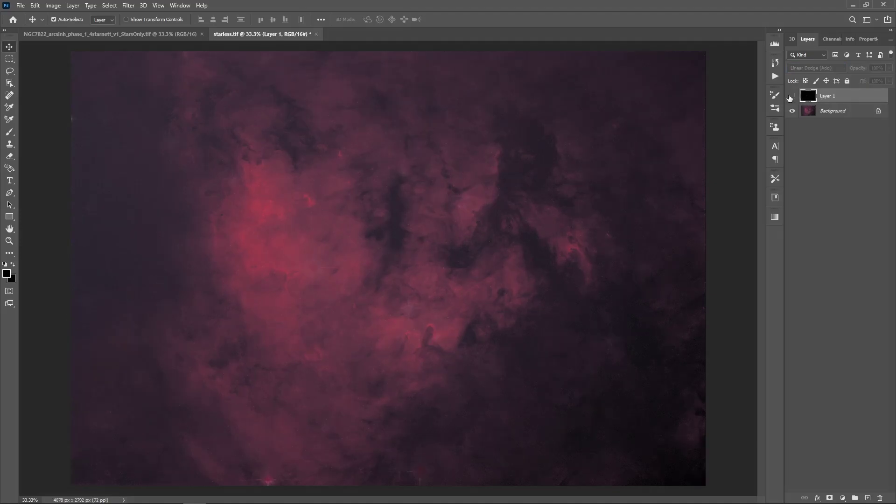
left_click(791, 97)
left_click(792, 96)
Duplicate the starless Background layer within starless.tif and rename the copy heal.
left_click(823, 112)
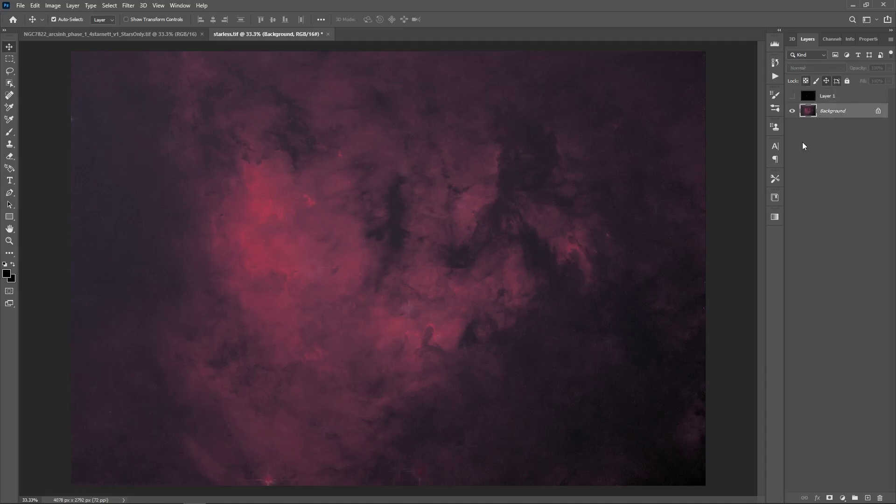
right_click(835, 112)
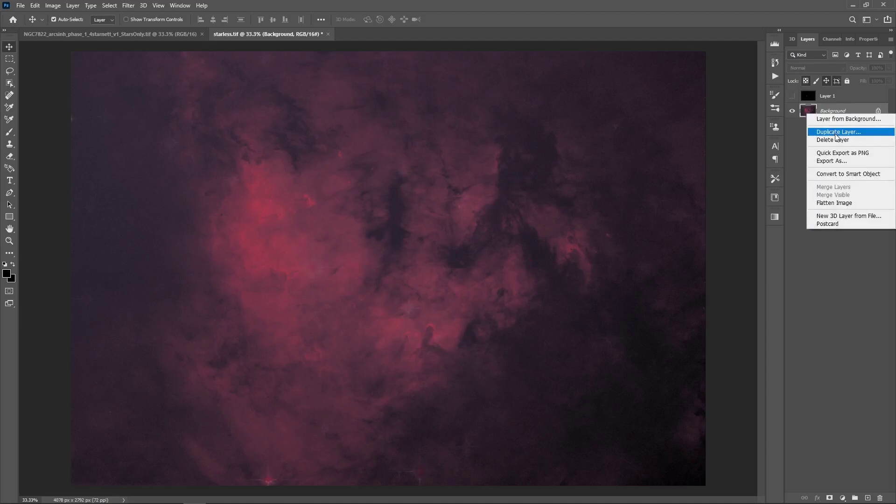
left_click(836, 133)
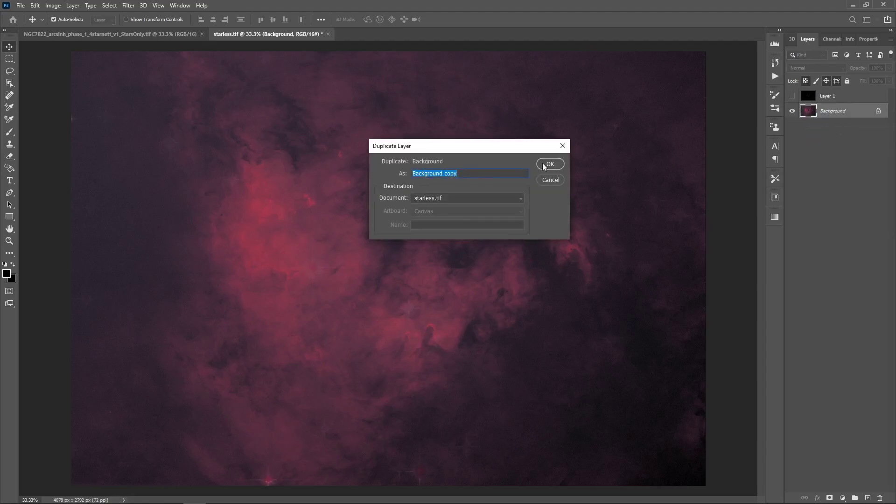
left_click(544, 165)
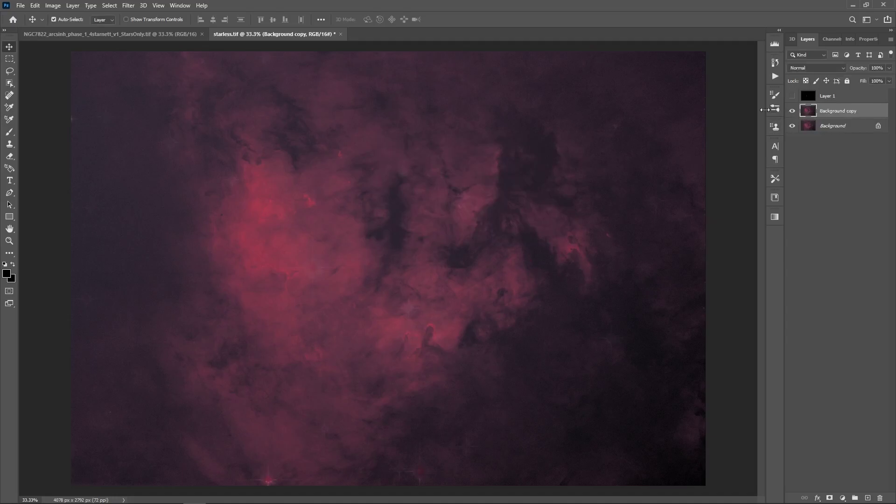
double_click(834, 111)
type("heal")
key("Return")
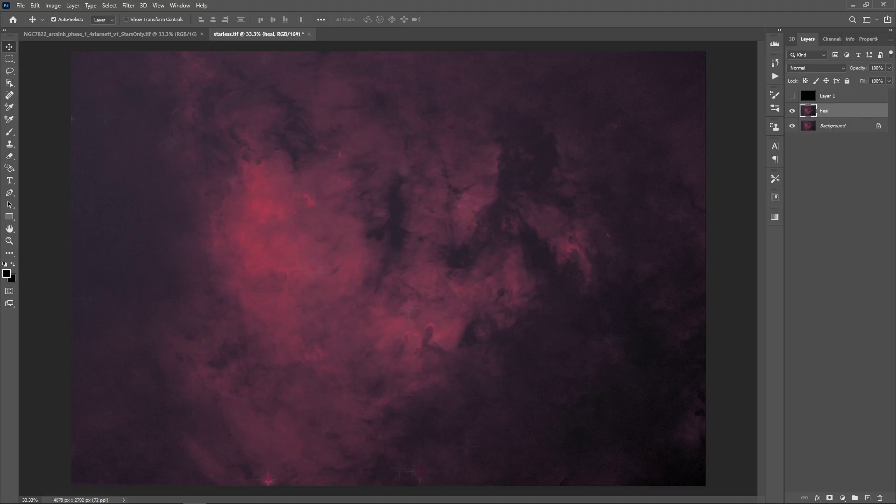
Heal the leftover star at the lower edge below the nebula on the heal layer, using a Content-Aware Spot Healing Brush of about 55 px.
left_click(10, 95)
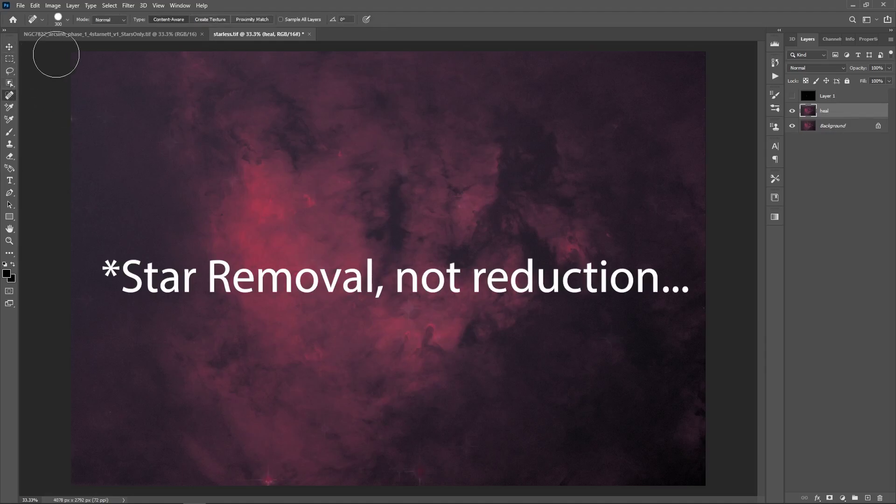
left_click(69, 19)
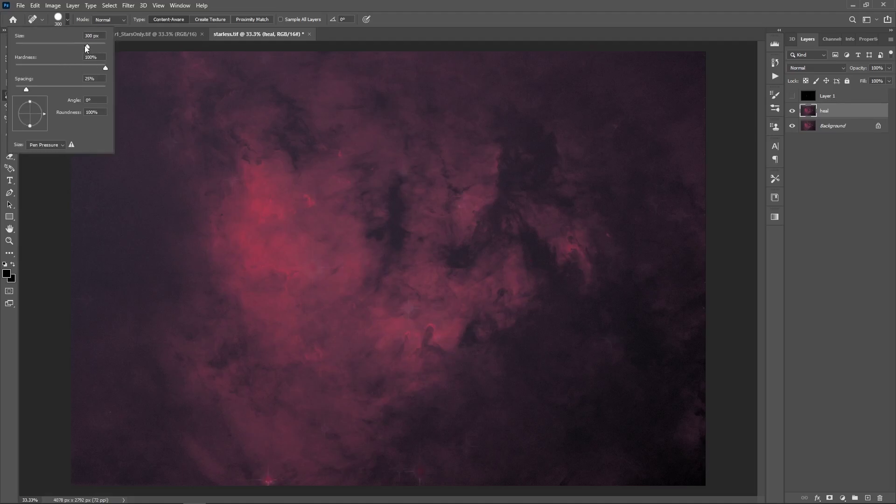
left_click_drag(47, 46, 41, 46)
key("Return")
left_click(268, 479)
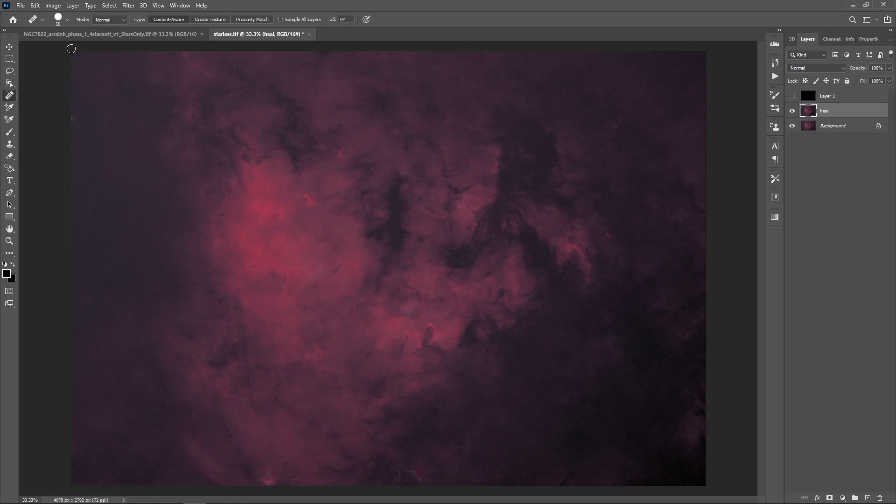
Enlarge the healing brush to 75 px and heal the remaining glow of the same lower-edge star.
left_click(67, 20)
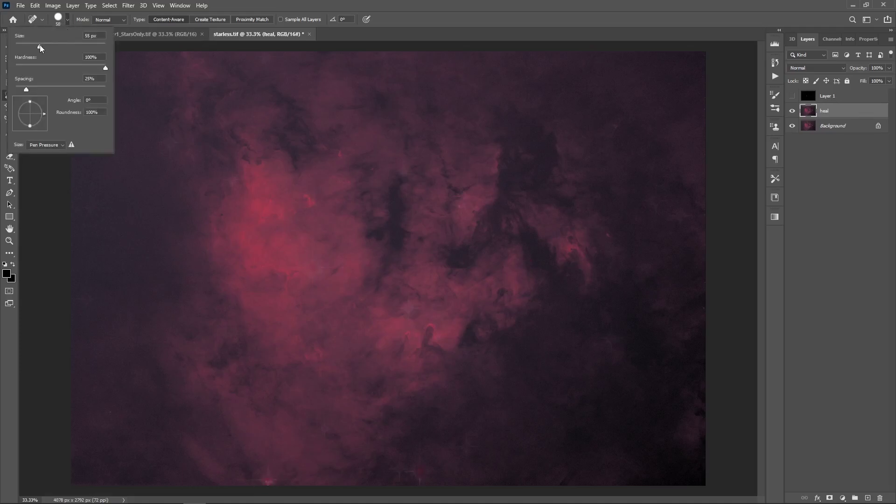
left_click_drag(47, 45, 49, 45)
key("Return")
left_click(268, 479)
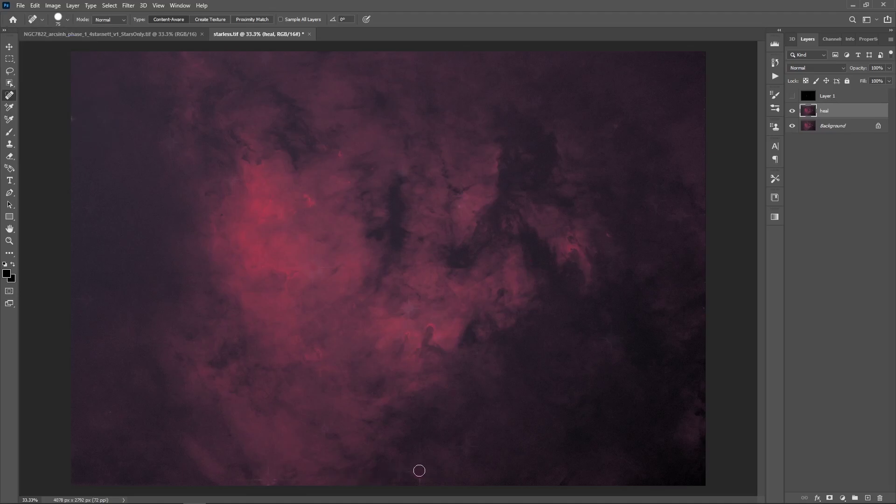
Enlarge the healing brush to 94 px and heal the other star remnant near the middle of the image's lower edge.
left_click(68, 20)
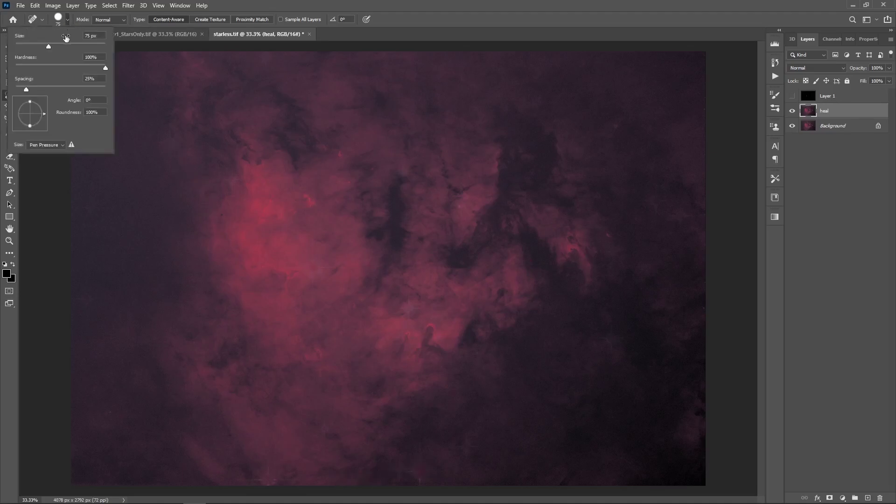
left_click_drag(54, 46, 58, 46)
key("Return")
left_click(420, 472)
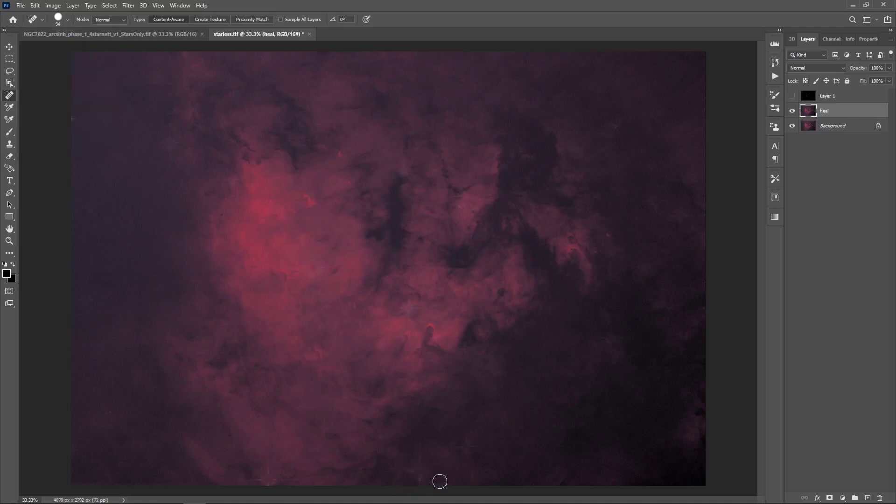
Heal the star remnants near the lower edge, just below the nebula's center and along the dark left side with the 94 px healing brush.
left_click(466, 446)
left_click(399, 469)
left_click(409, 308)
left_click(87, 298)
left_click(105, 121)
Enlarge the healing brush to 113 px and heal the star remnant in the nebula just below the image center.
left_click(67, 19)
left_click_drag(55, 47, 68, 47)
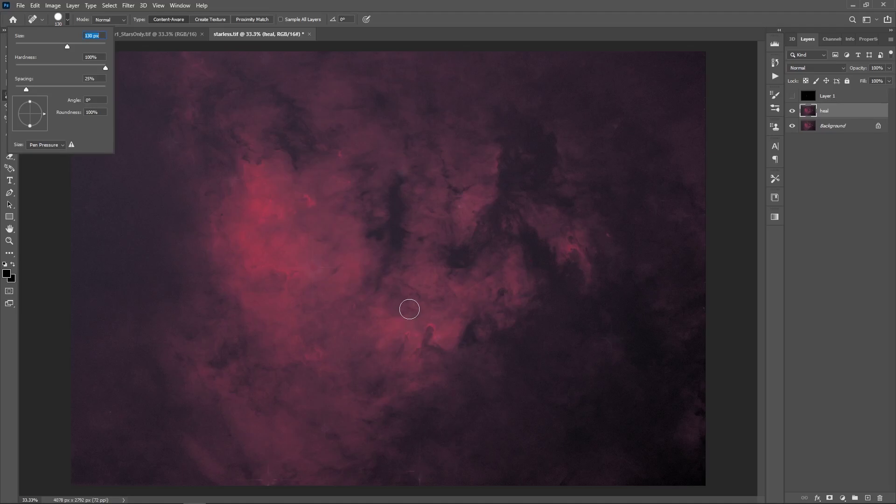
left_click(69, 47)
left_click_drag(64, 47, 63, 48)
left_click(408, 309)
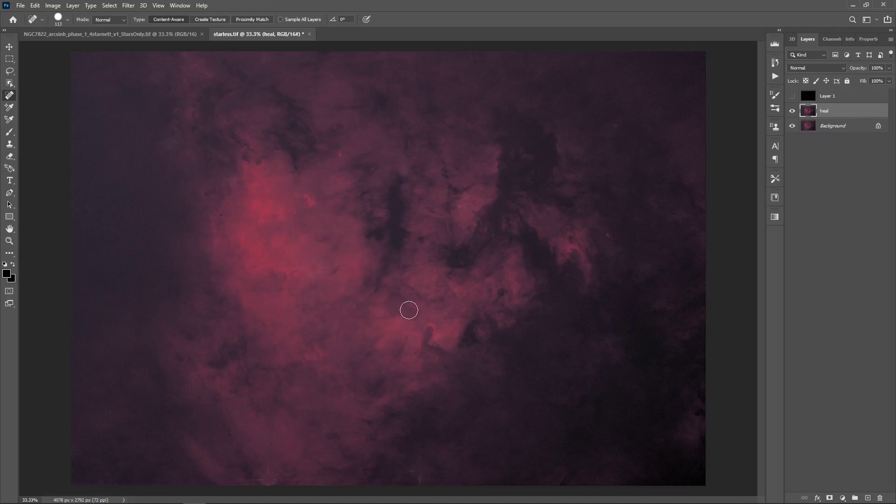
Set the healing brush to 118 px and heal the large bright-star remnant in the red nebula left of center.
left_click(68, 21)
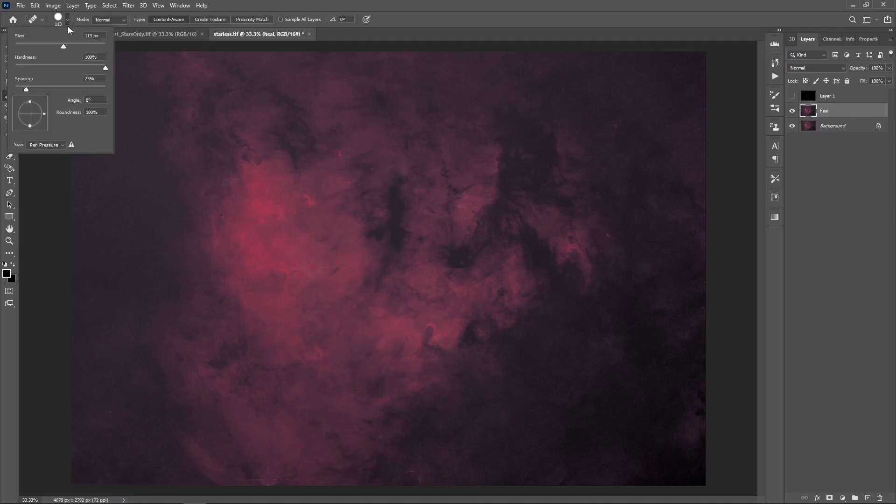
left_click_drag(63, 47, 58, 47)
left_click_drag(57, 45, 63, 45)
left_click_drag(65, 45, 65, 45)
key("Return")
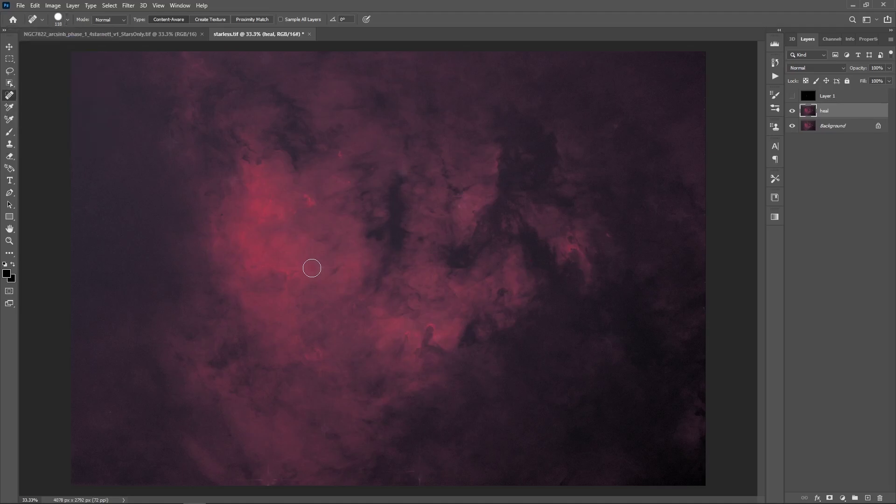
left_click(312, 268)
Compare the healed starless image with and without the Layer 1 stars, leaving the star layer visible.
left_click(792, 96)
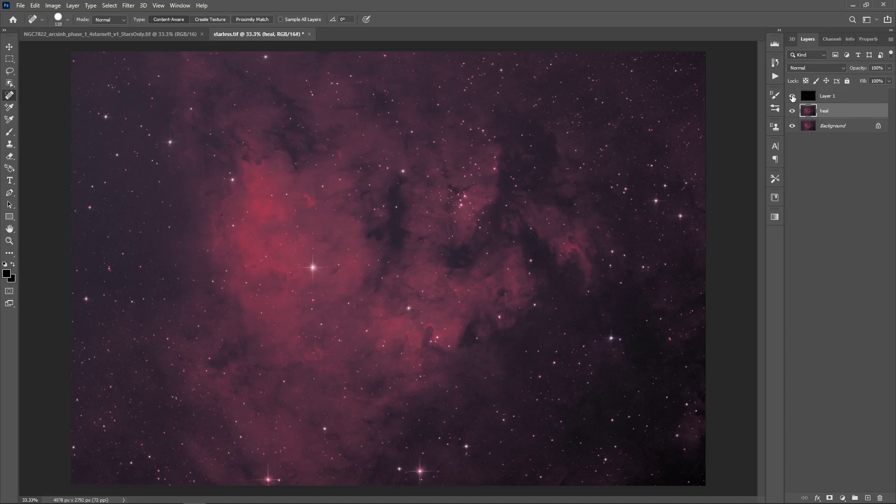
left_click(792, 96)
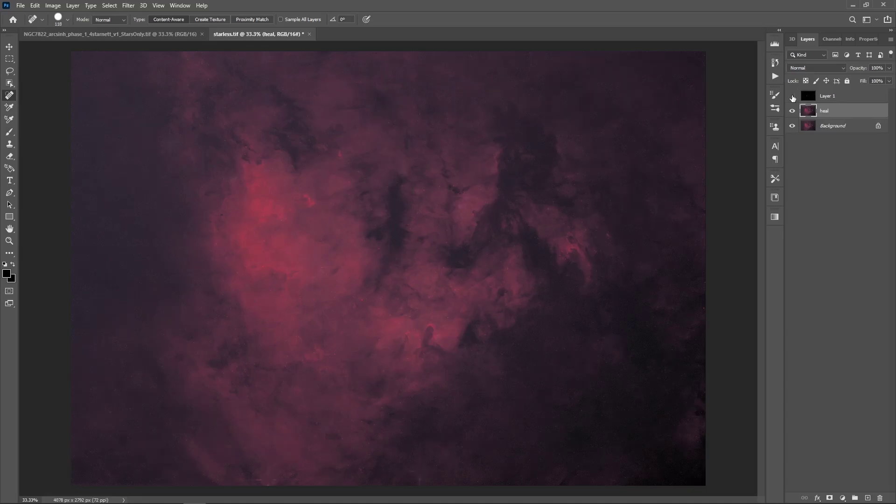
left_click(792, 97)
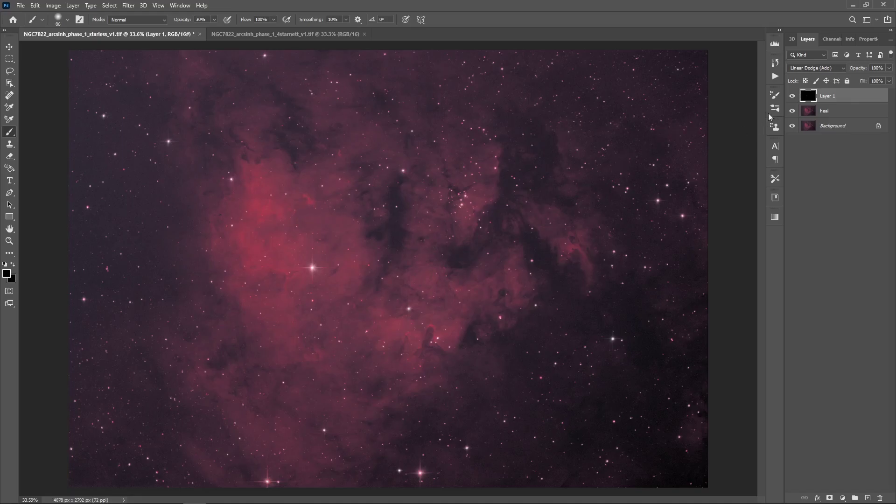
In NGC7822_arcsinh_phase_1_starless_v1.tif, view the starless layers and the Layer 1 stars separately, restoring all layers' visibility.
left_click(792, 96)
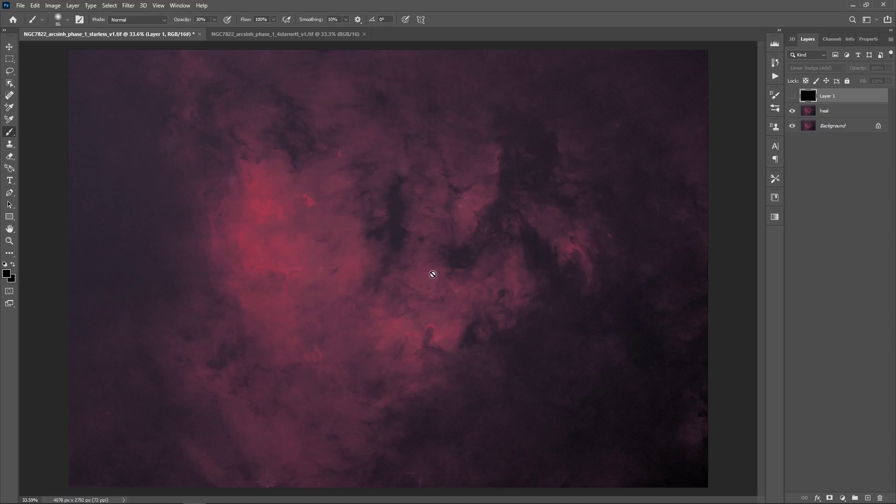
left_click(791, 96)
left_click(792, 111)
left_click(792, 126)
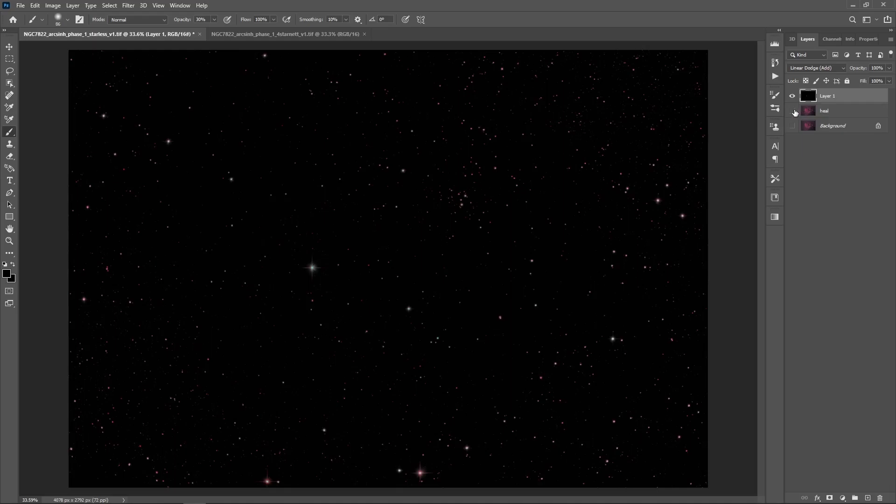
left_click(791, 125)
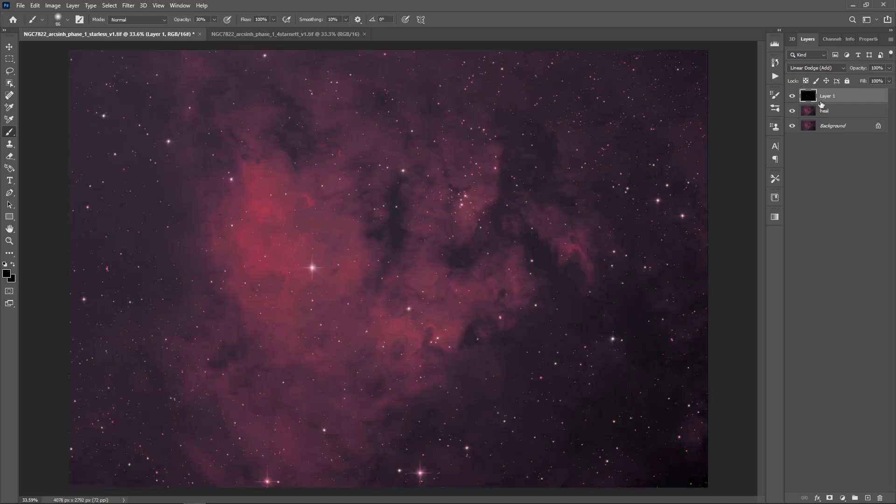